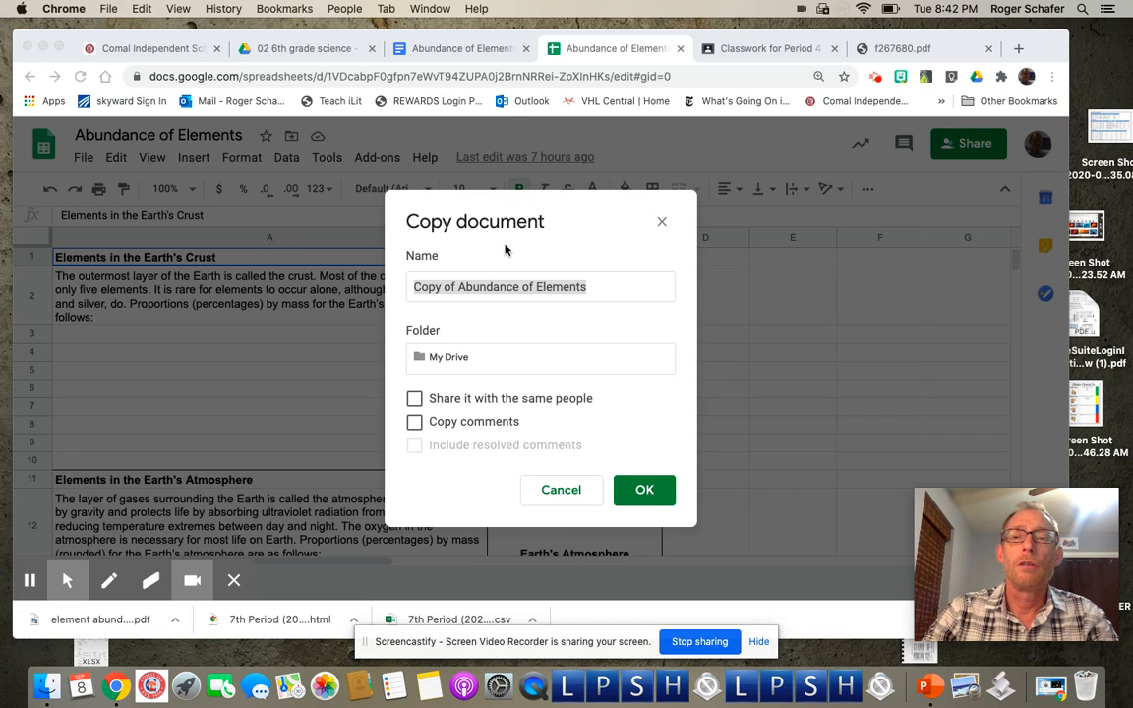
Step: Rename the copy to the student's name plus 's before 'Abundance of Elements' and create it
click(459, 292)
click(453, 291)
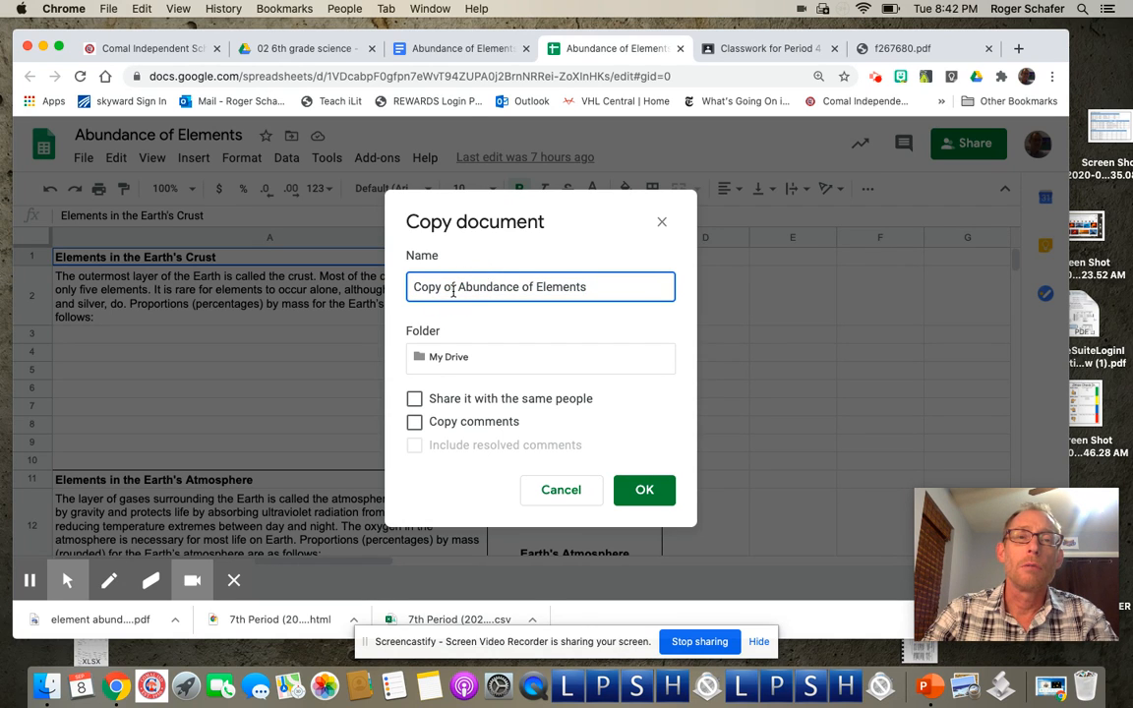
click(456, 287)
key(BackSpace)
key(BackSpace)
key(BackSpace)
key(BackSpace)
key(BackSpace)
key(BackSpace)
key(BackSpace)
key(BackSpace)
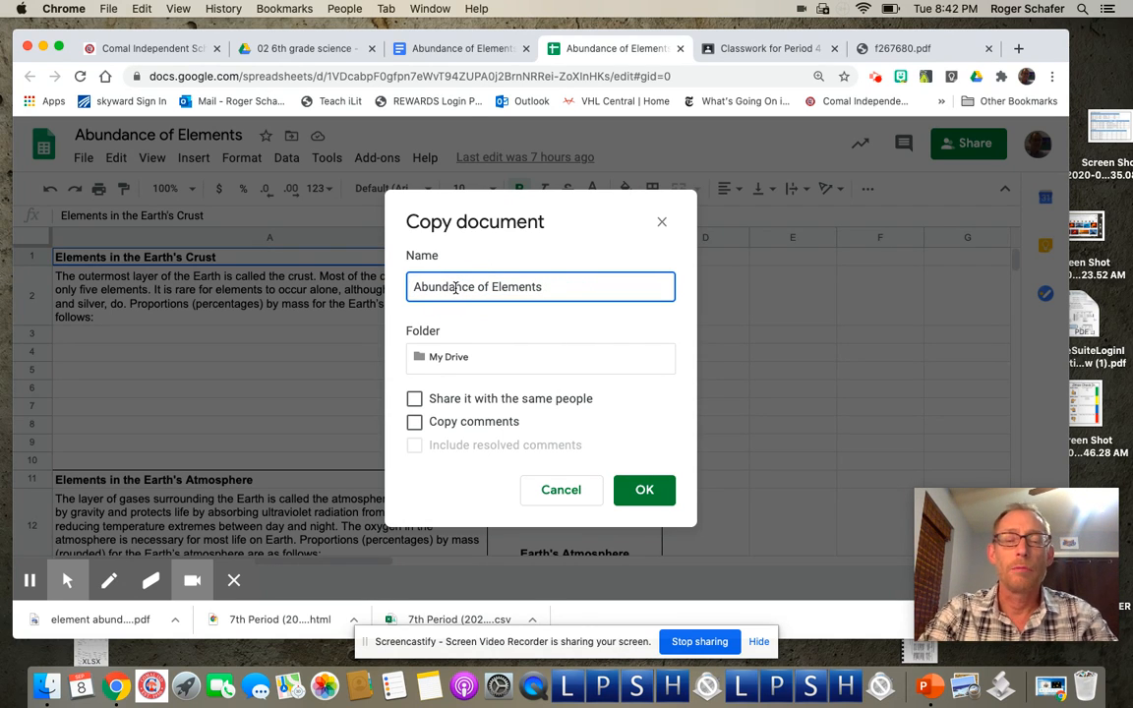
text(M)
key(BackSpace)
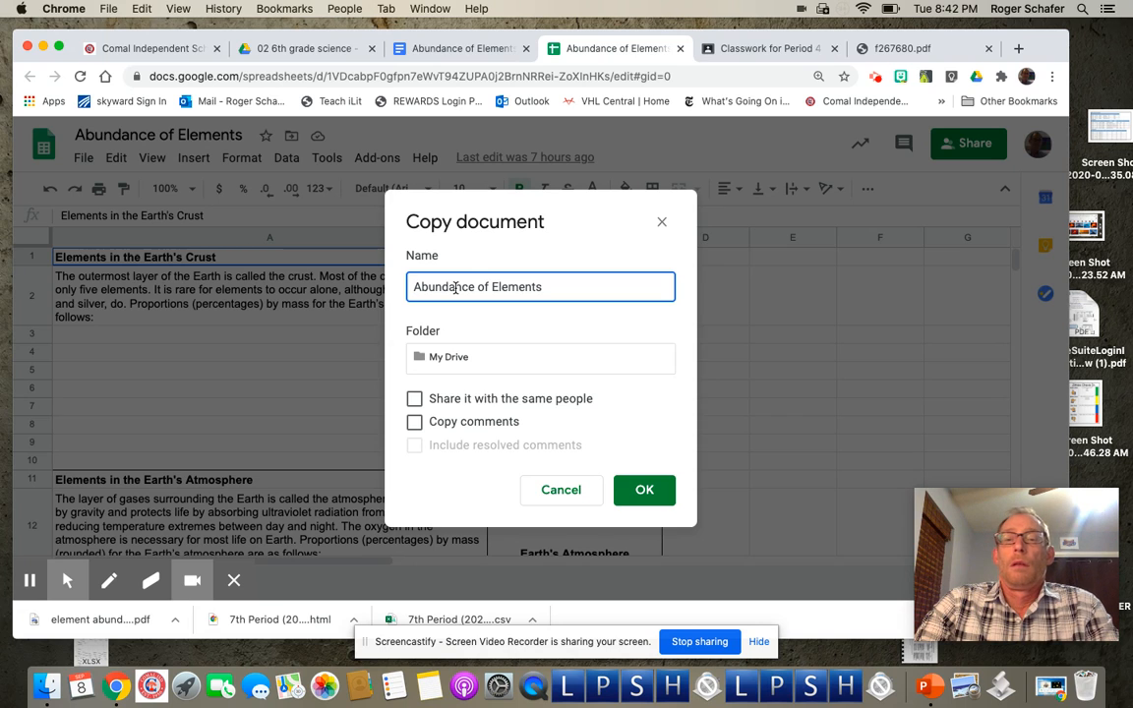
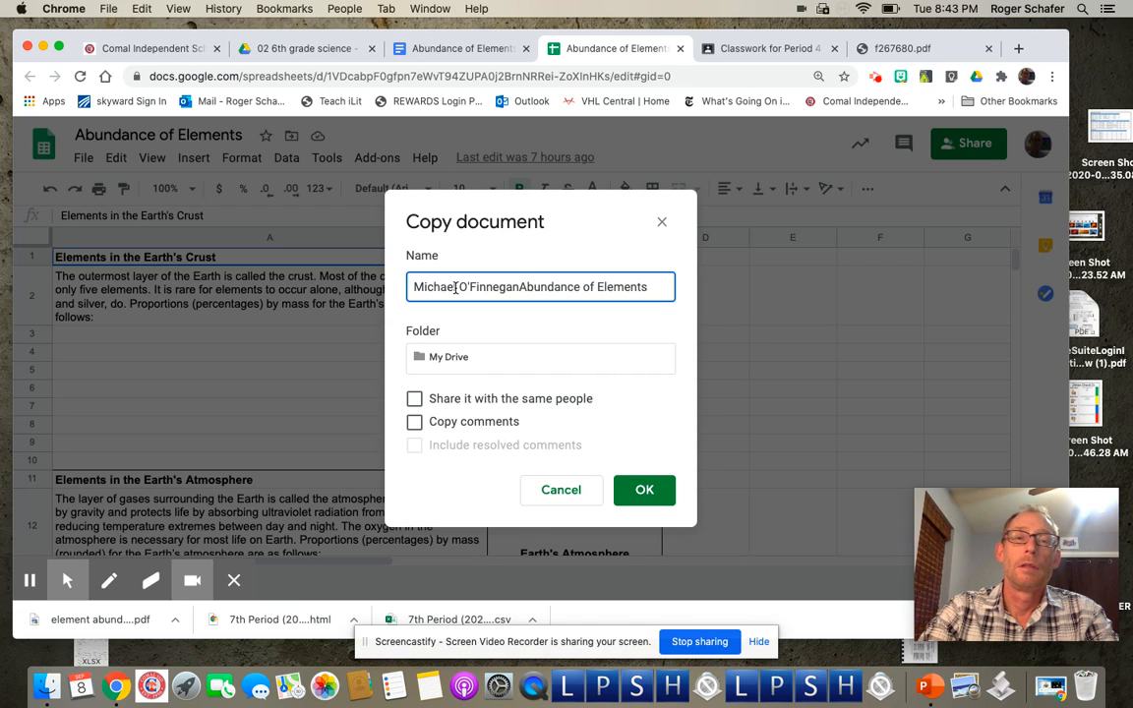
text('s)
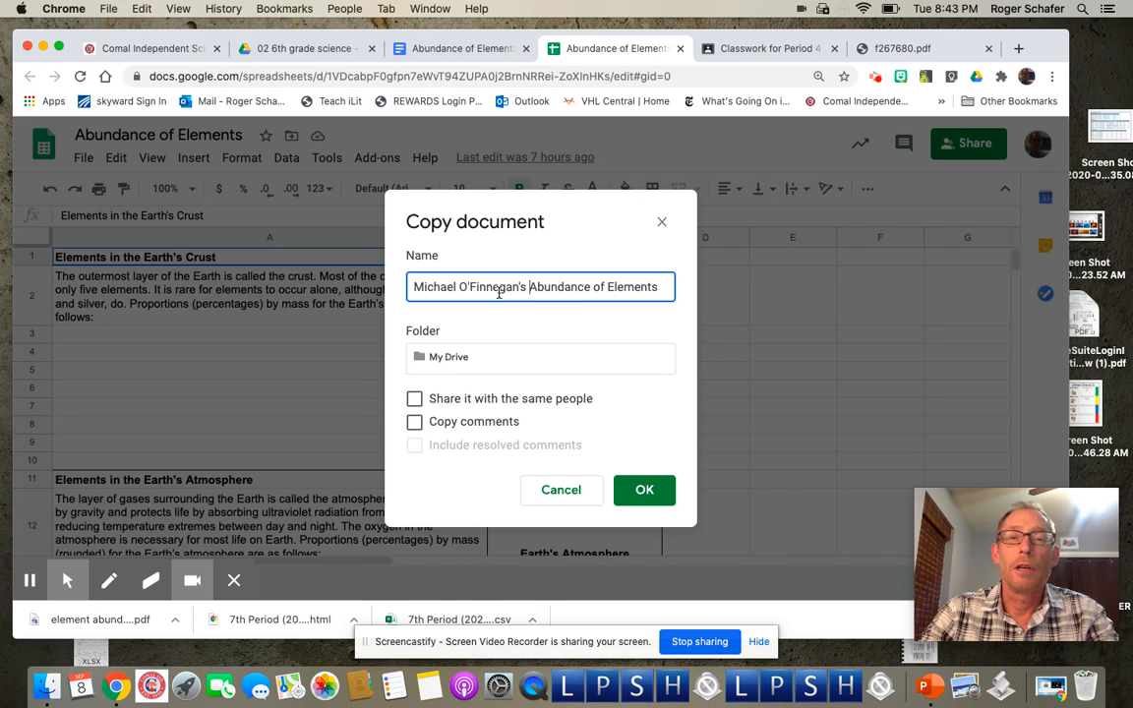
click(665, 495)
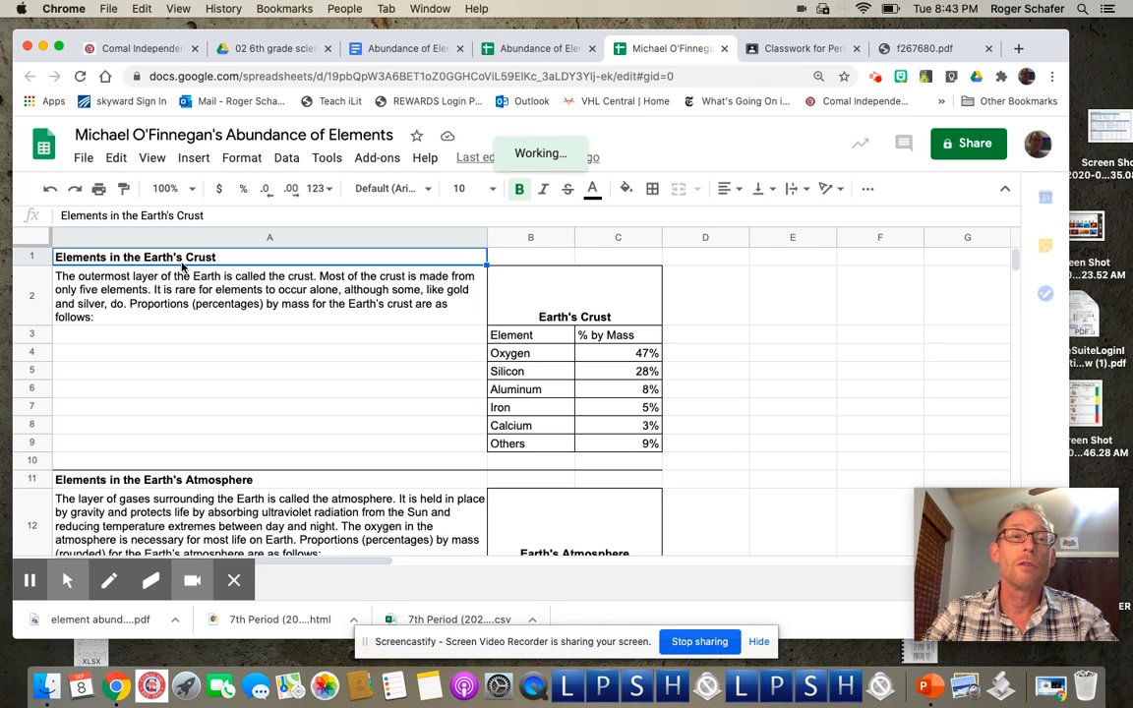
Step: Scroll through the crust, atmosphere, oceans and life tables of the copy, then return to the top
scroll(180, 405, down, 2)
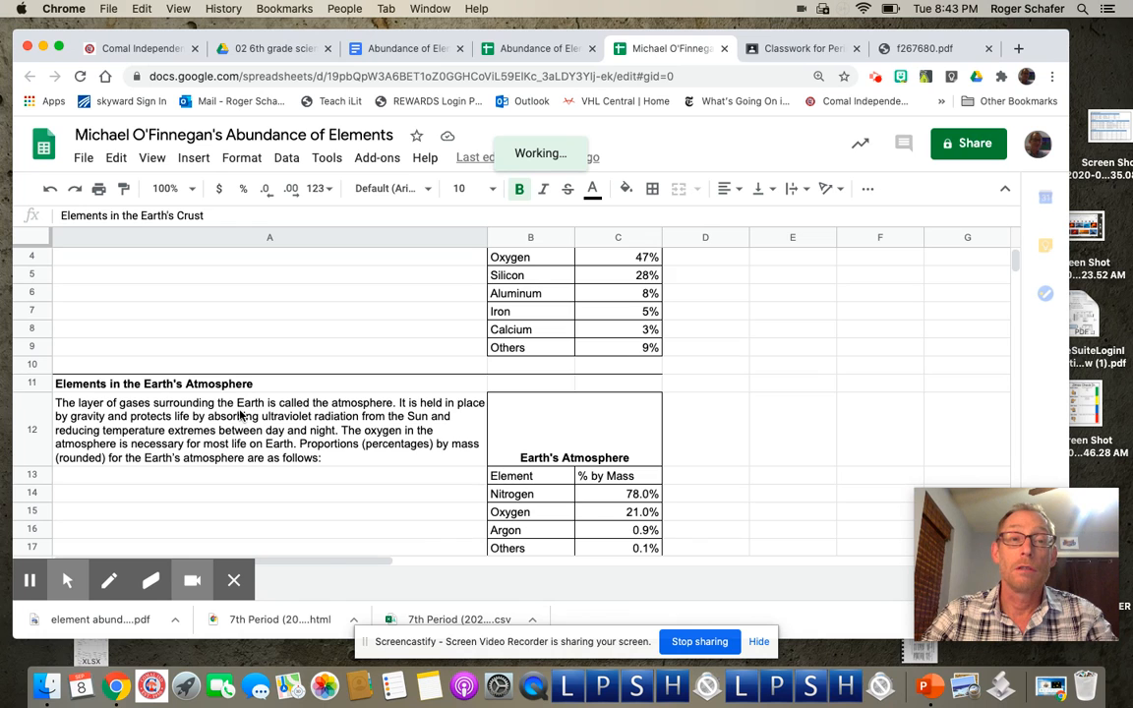
scroll(239, 415, down, 5)
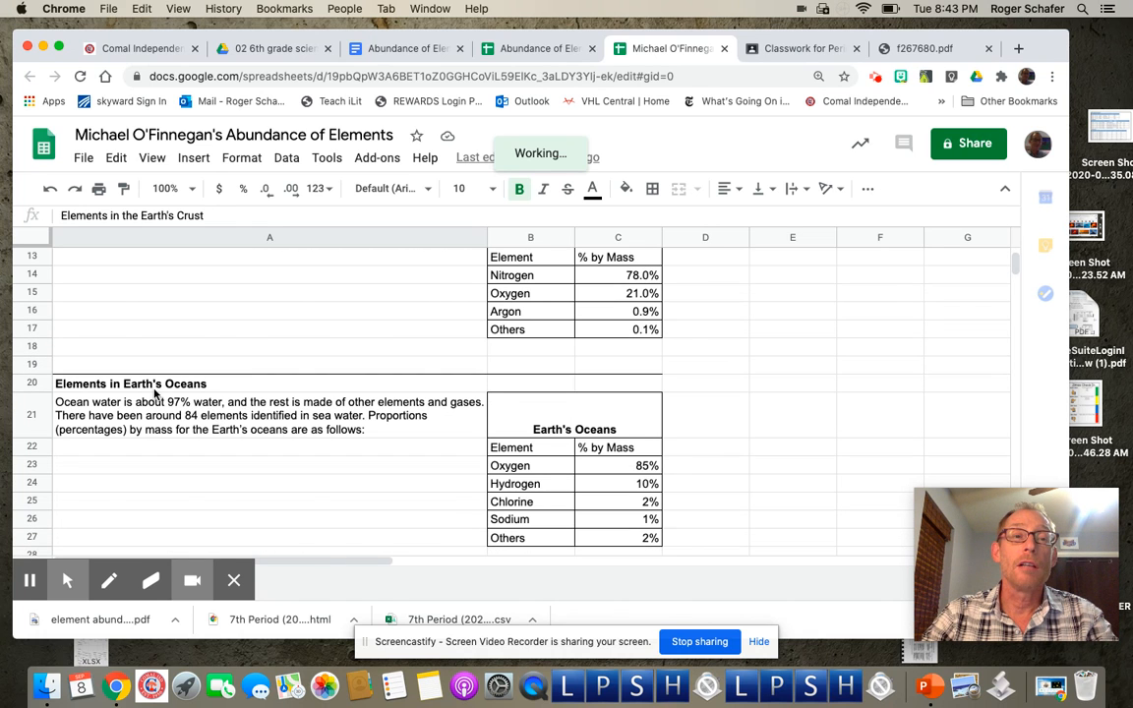
scroll(157, 392, down, 2)
scroll(143, 432, down, 3)
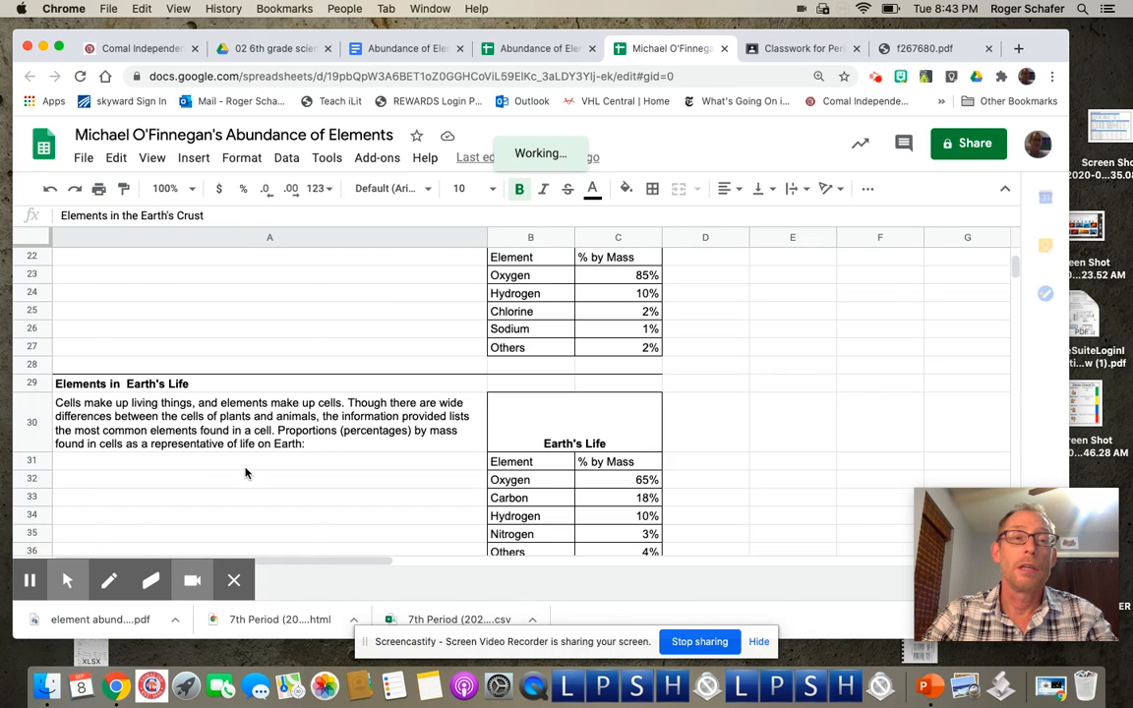
scroll(246, 472, right, 5)
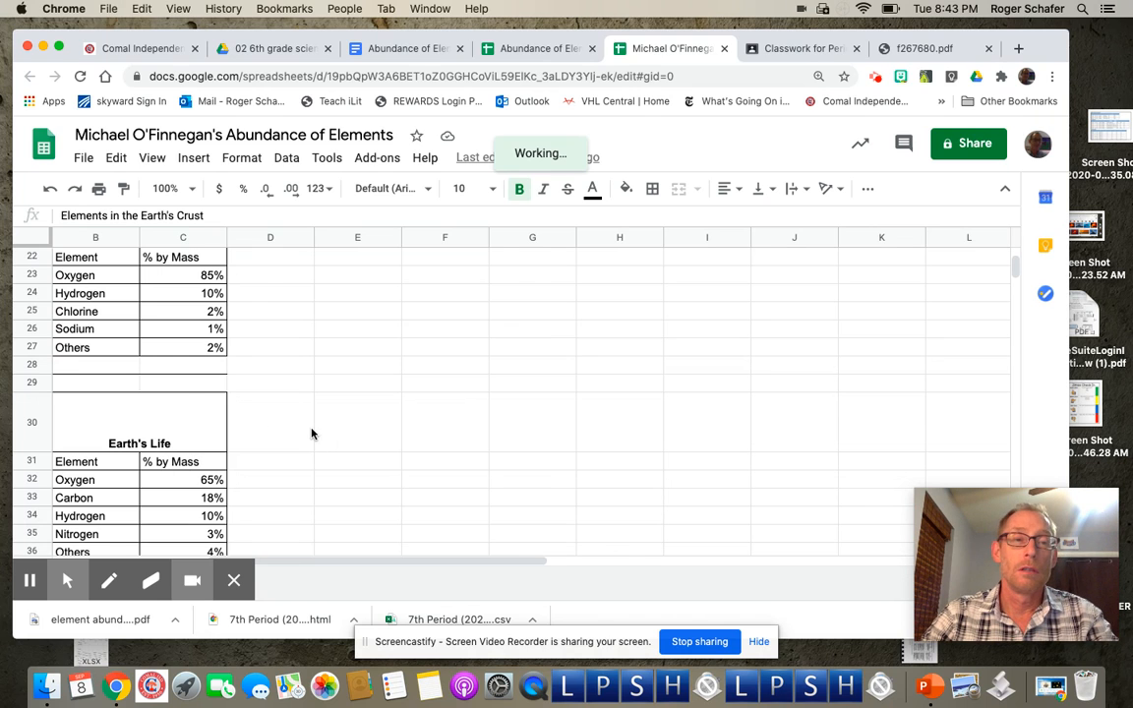
scroll(311, 434, left, 5)
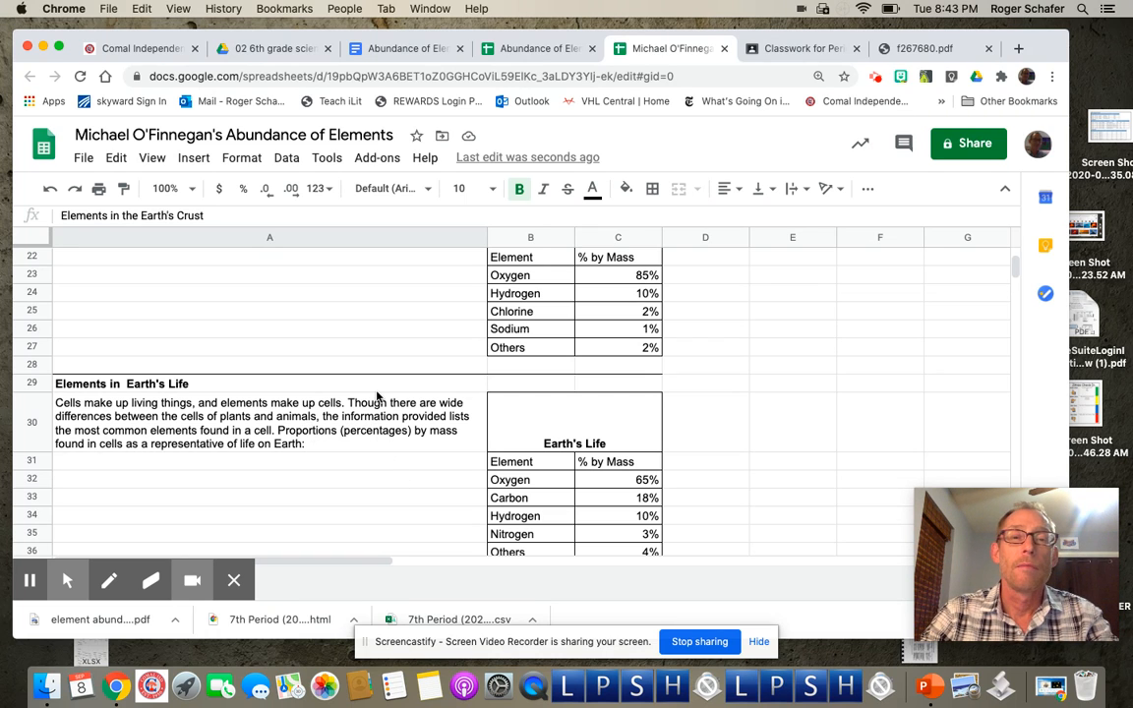
scroll(393, 403, down, 1)
scroll(393, 403, up, 1)
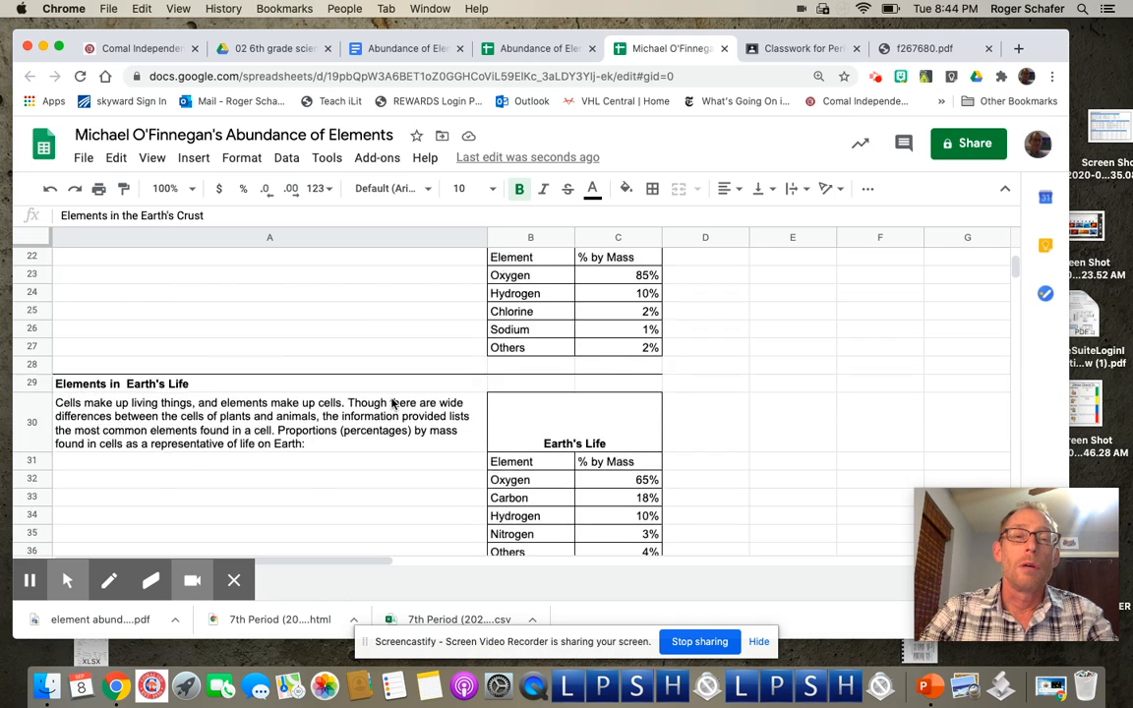
scroll(392, 403, up, 5)
scroll(391, 403, down, 1)
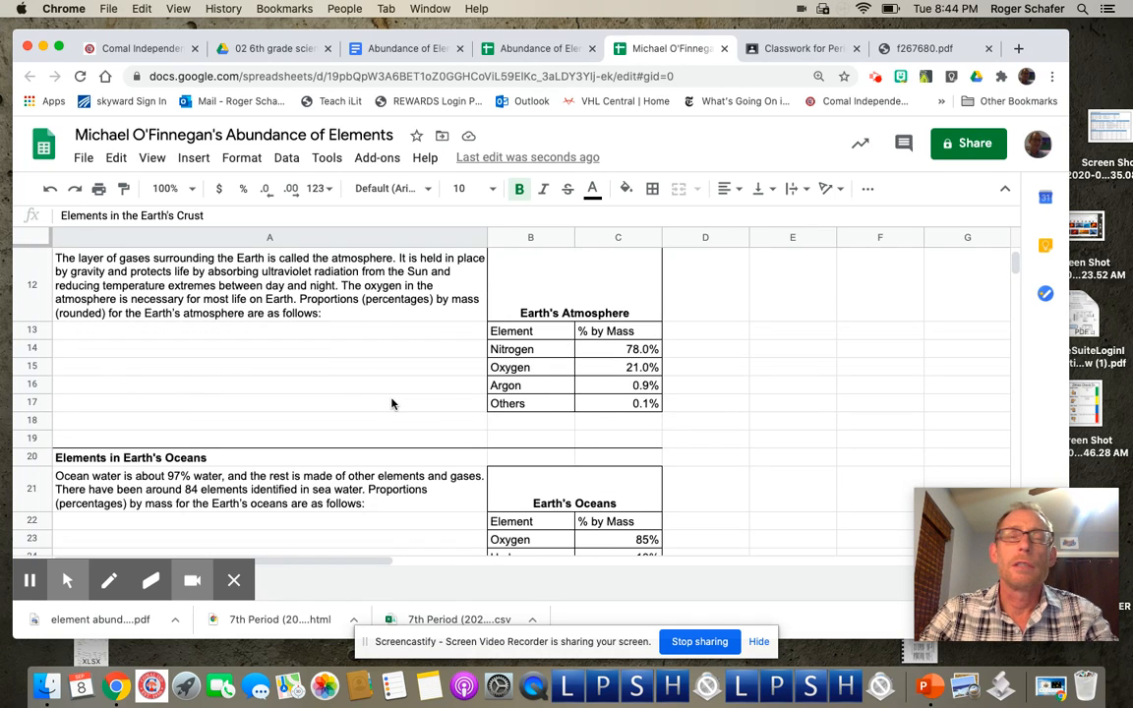
scroll(392, 403, up, 3)
scroll(392, 403, up, 2)
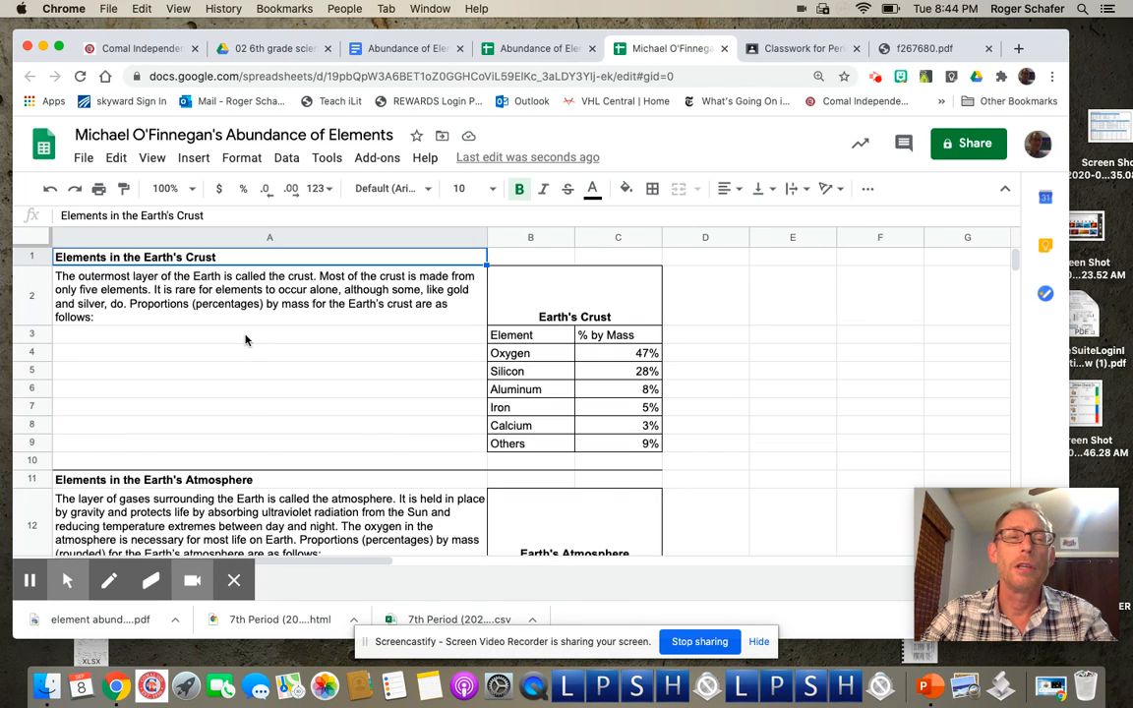
scroll(246, 340, down, 2)
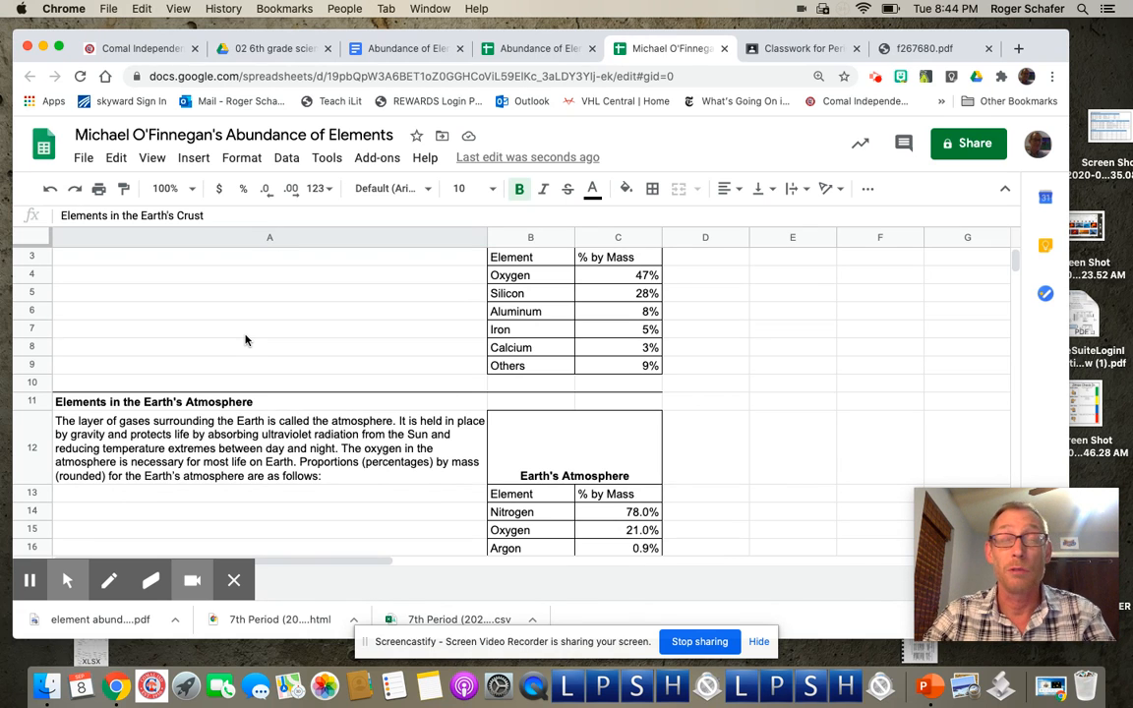
scroll(245, 341, down, 3)
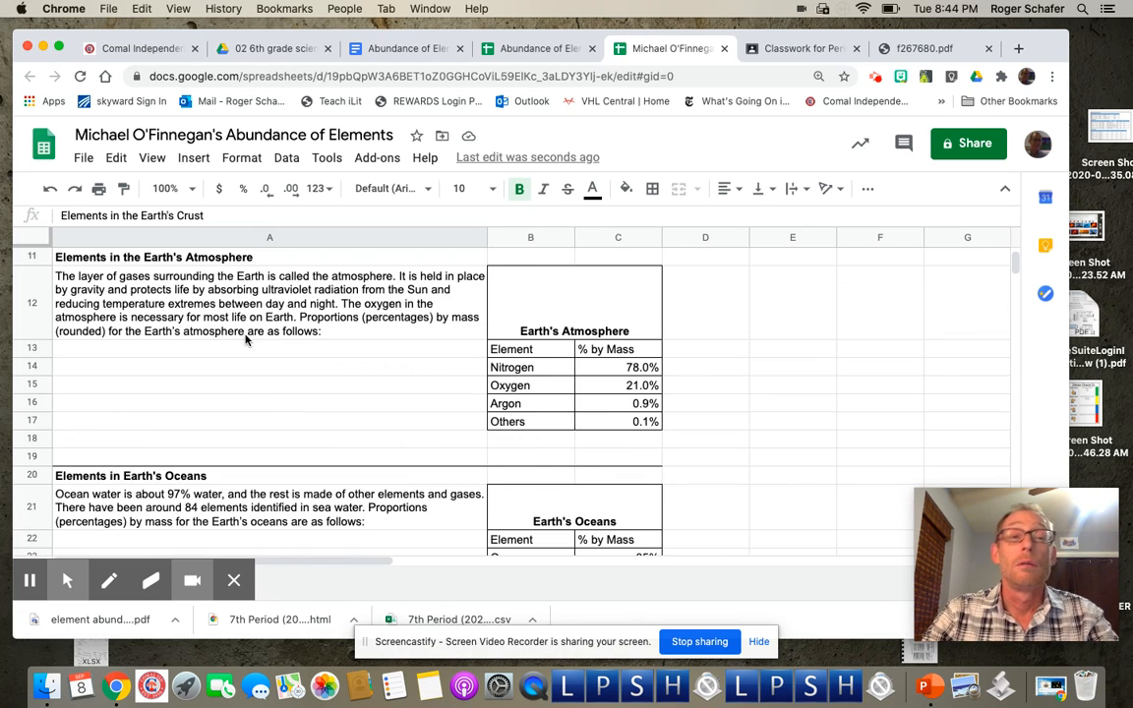
scroll(244, 340, up, 4)
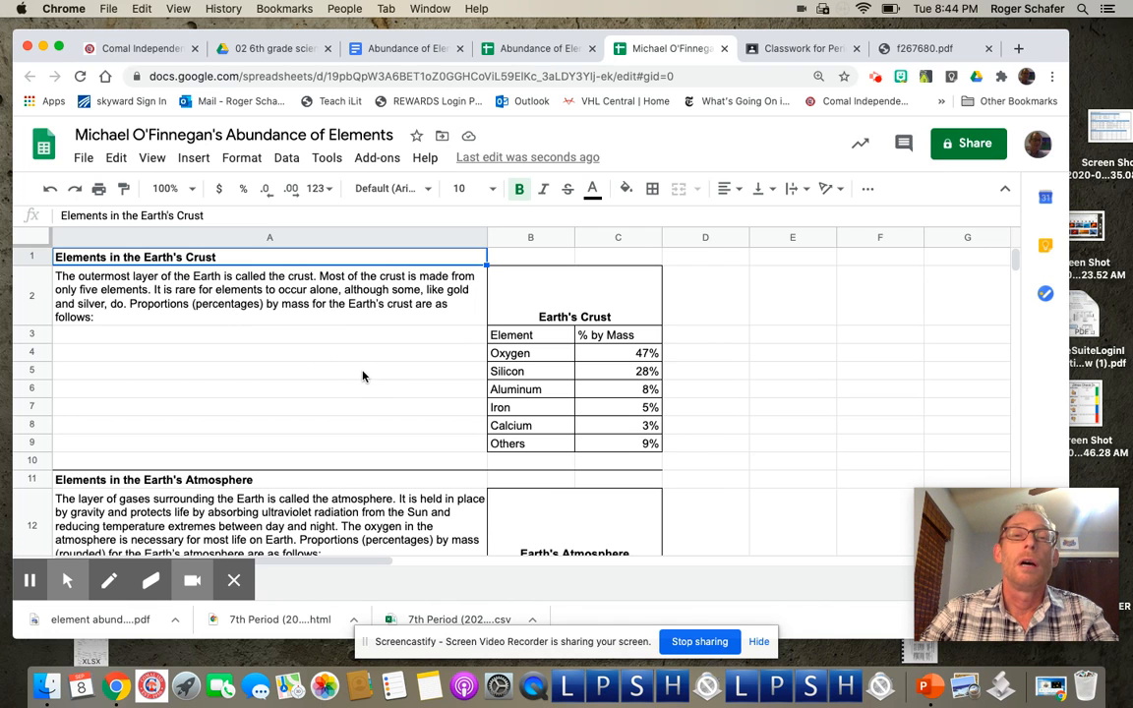
scroll(588, 397, down, 10)
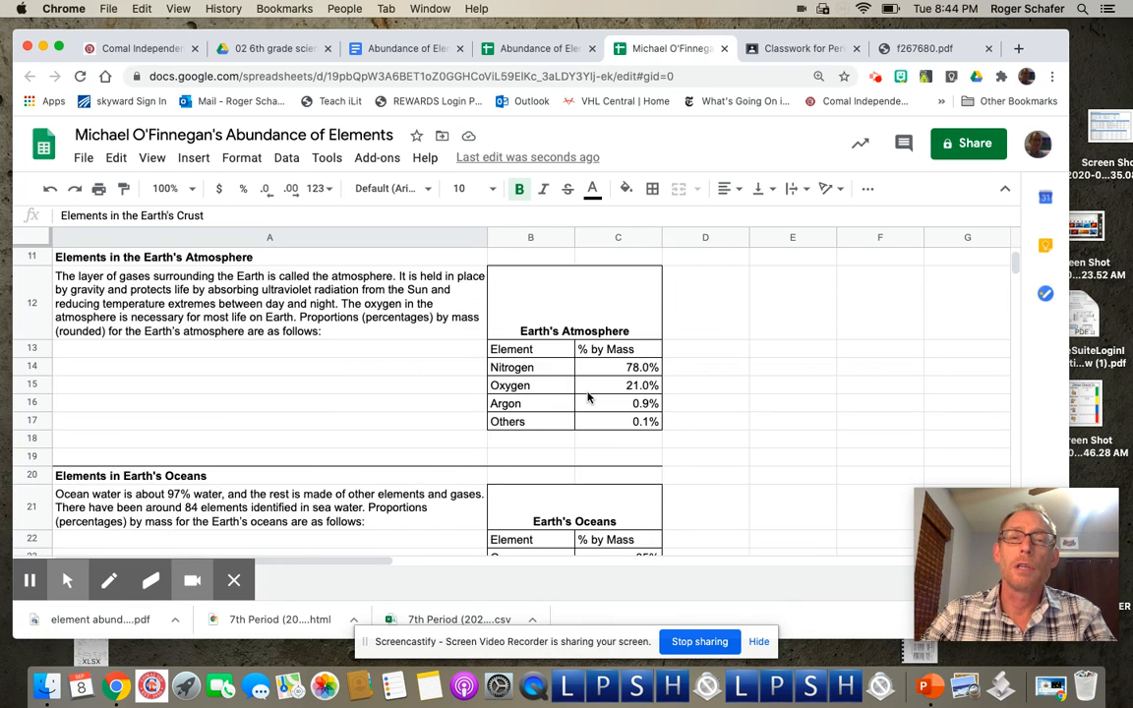
scroll(588, 396, up, 10)
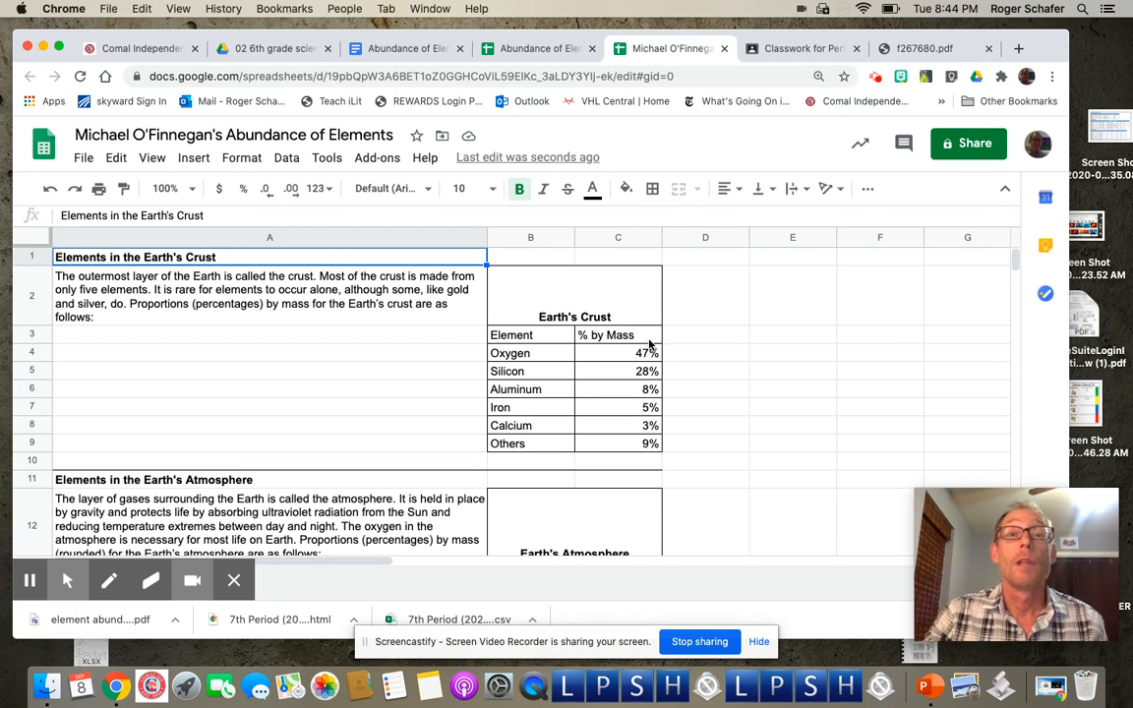
Step: Select the Earth's Crust data B3:C9 and insert a pie chart from it
click(512, 339)
drag(511, 338, 630, 444)
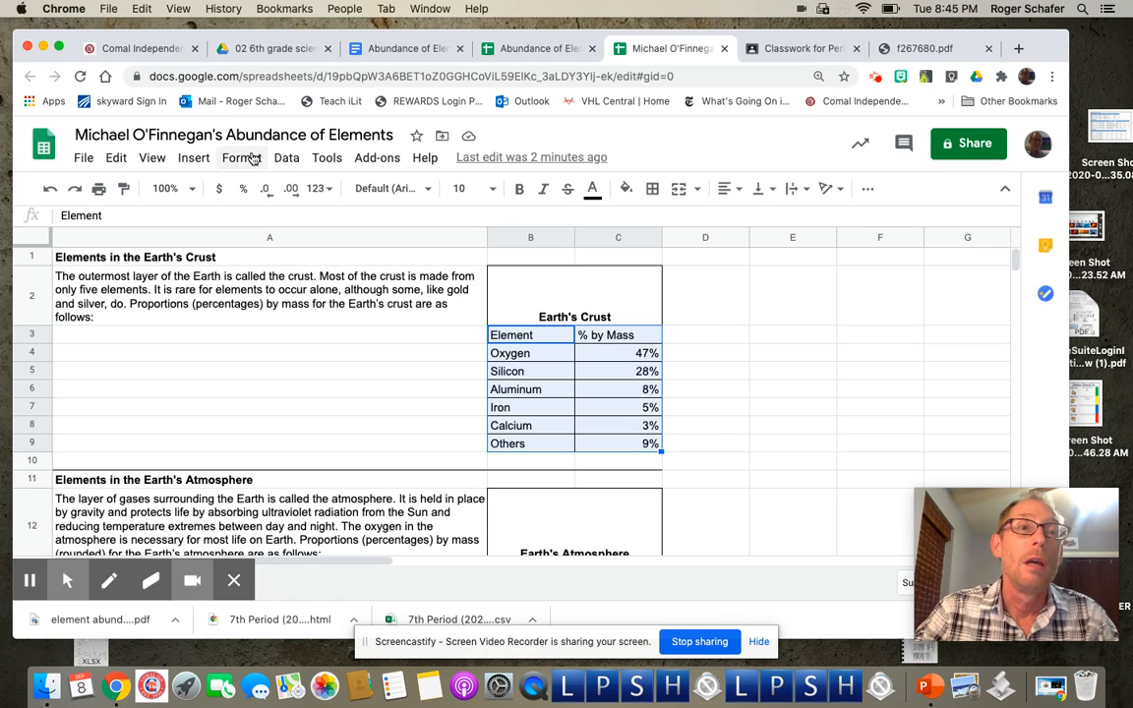
click(193, 158)
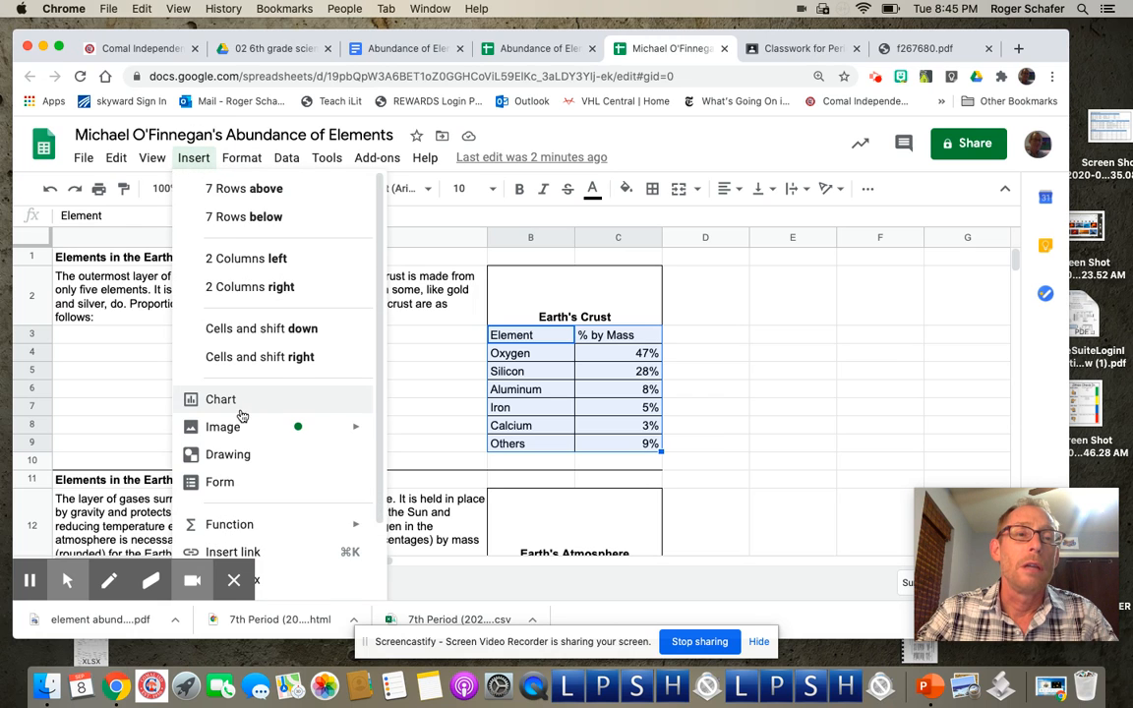
scroll(240, 409, down, 2)
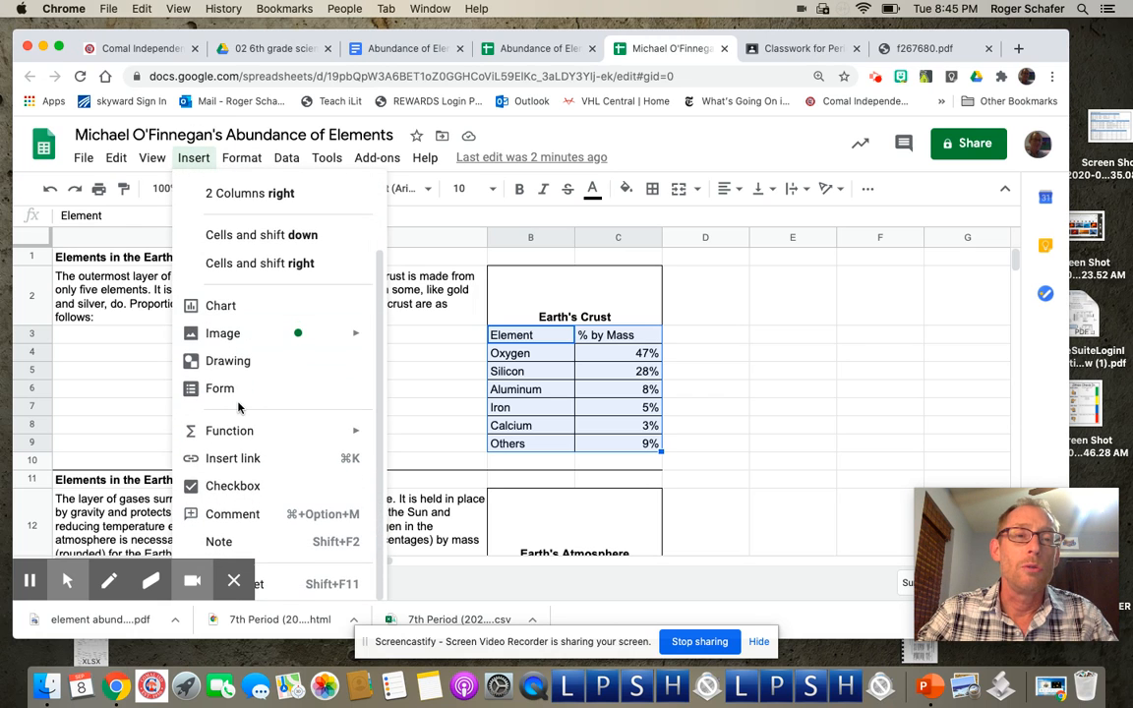
click(255, 312)
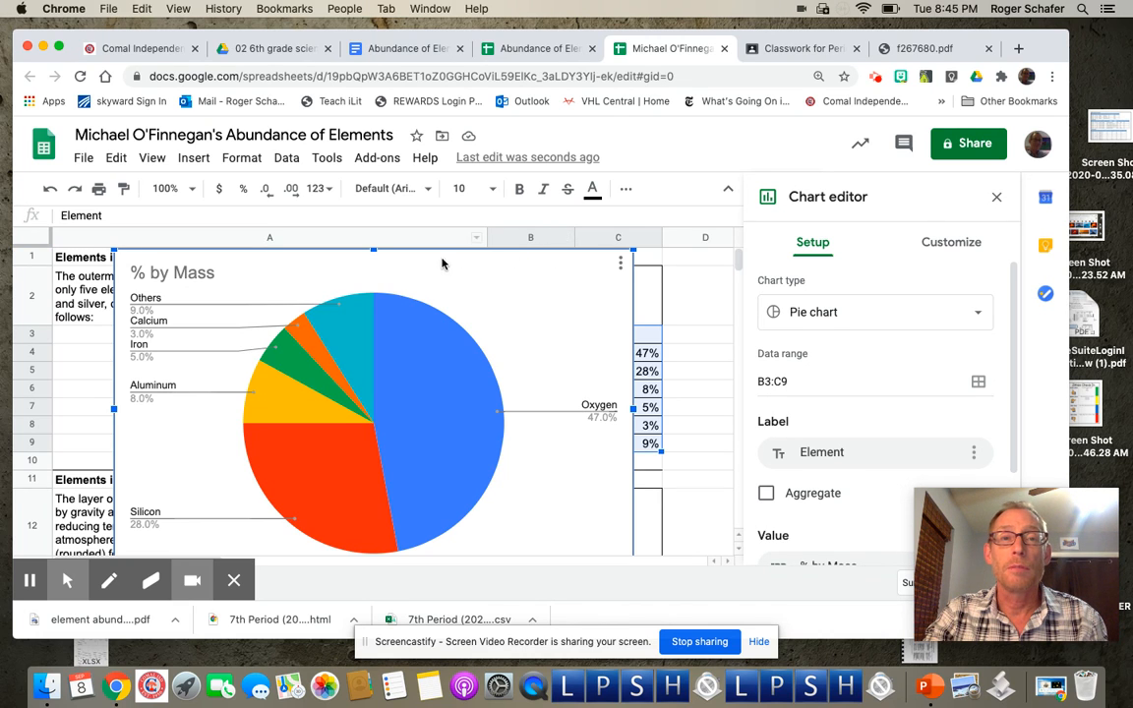
Step: Move the '% by Mass' crust chart over columns A–C and make it slightly narrower
click(463, 299)
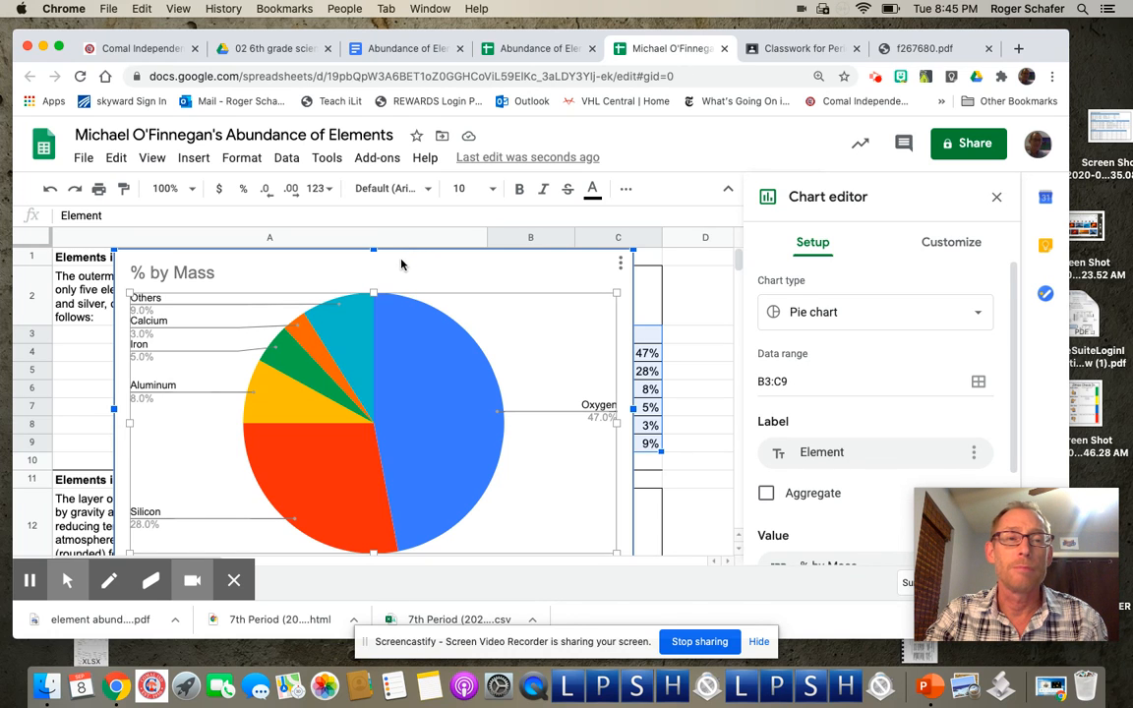
click(403, 261)
drag(398, 254, 858, 280)
drag(533, 271, 409, 256)
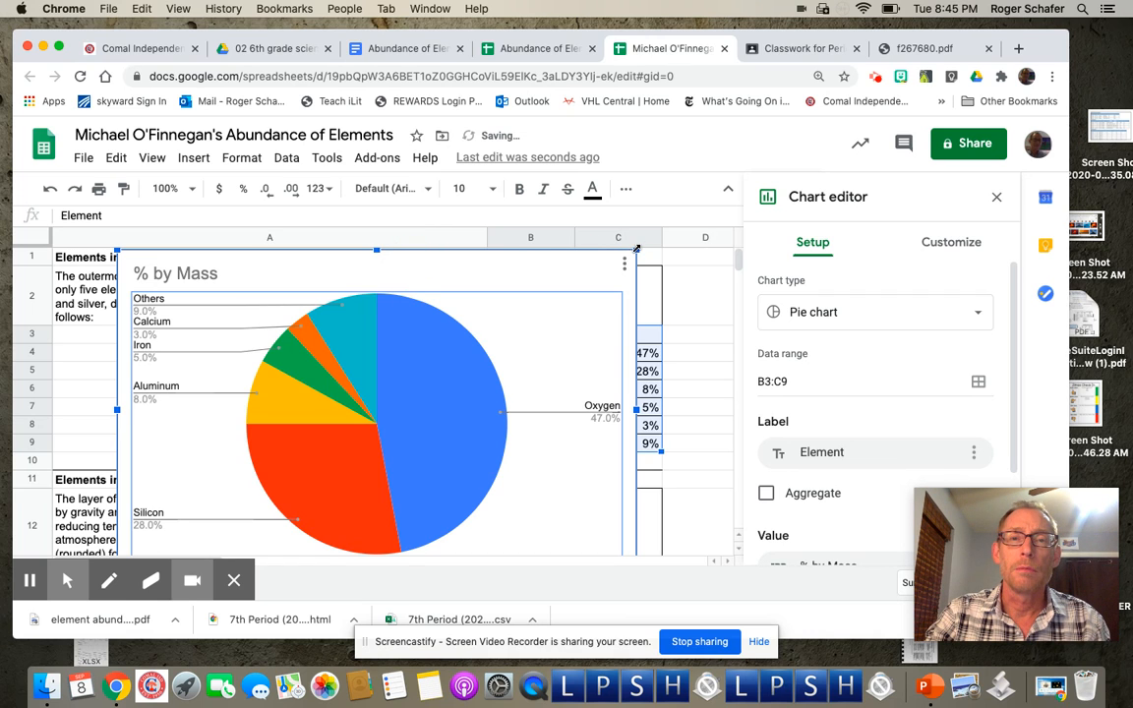
drag(635, 250, 594, 256)
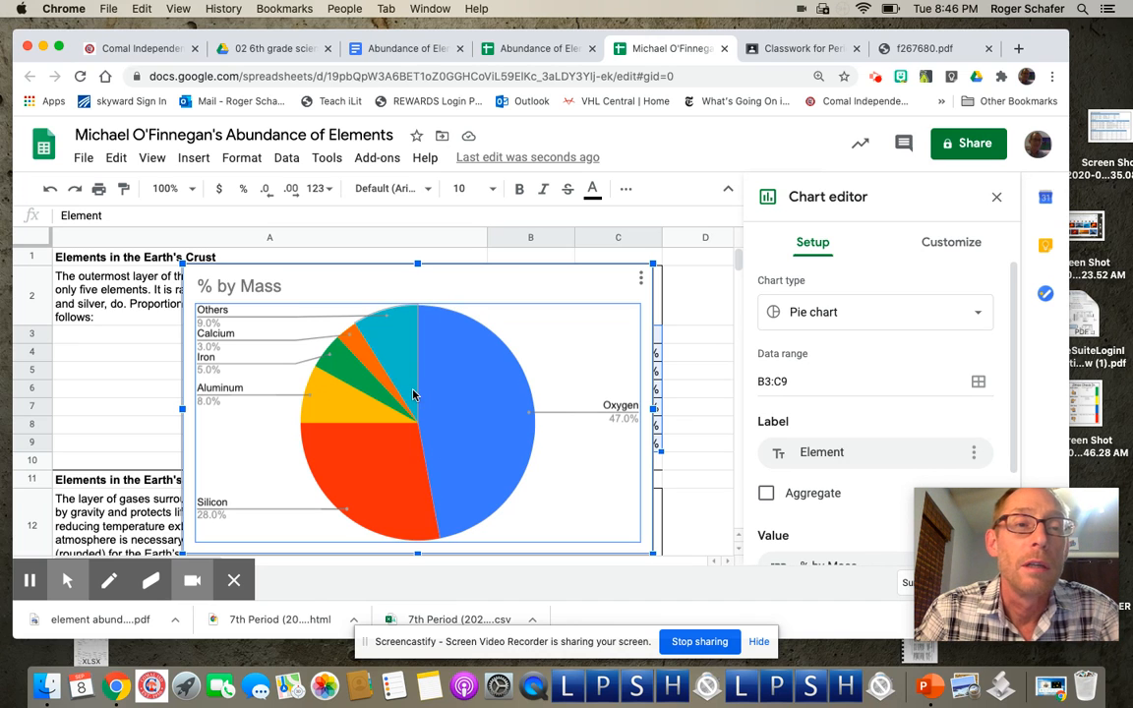
Step: Retitle the crust chart 'Elements in the Earth's Crust' and review its Chart & axis titles settings
double_click(248, 287)
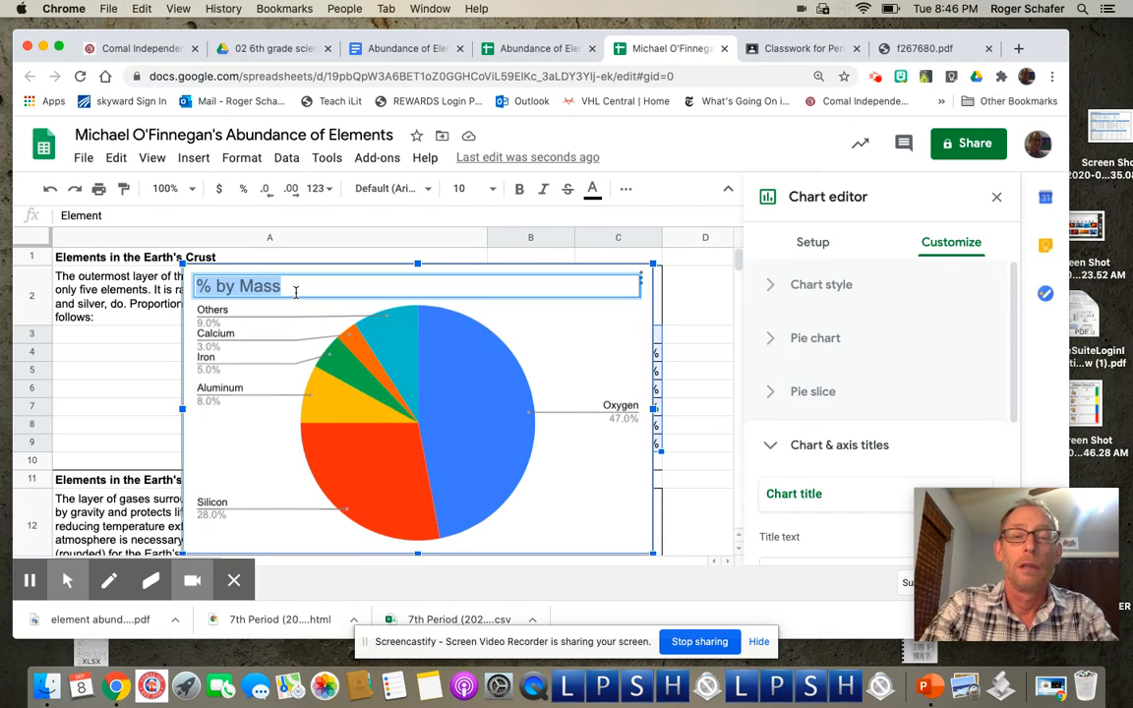
text(Elemen)
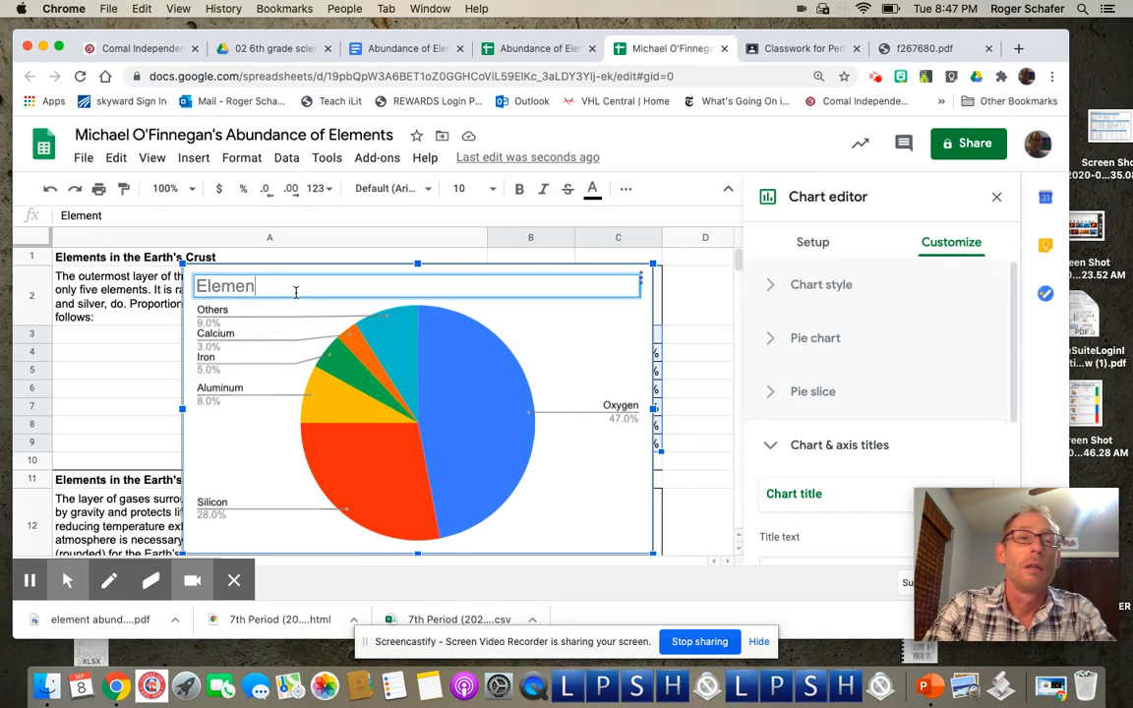
text(ts in the Ear)
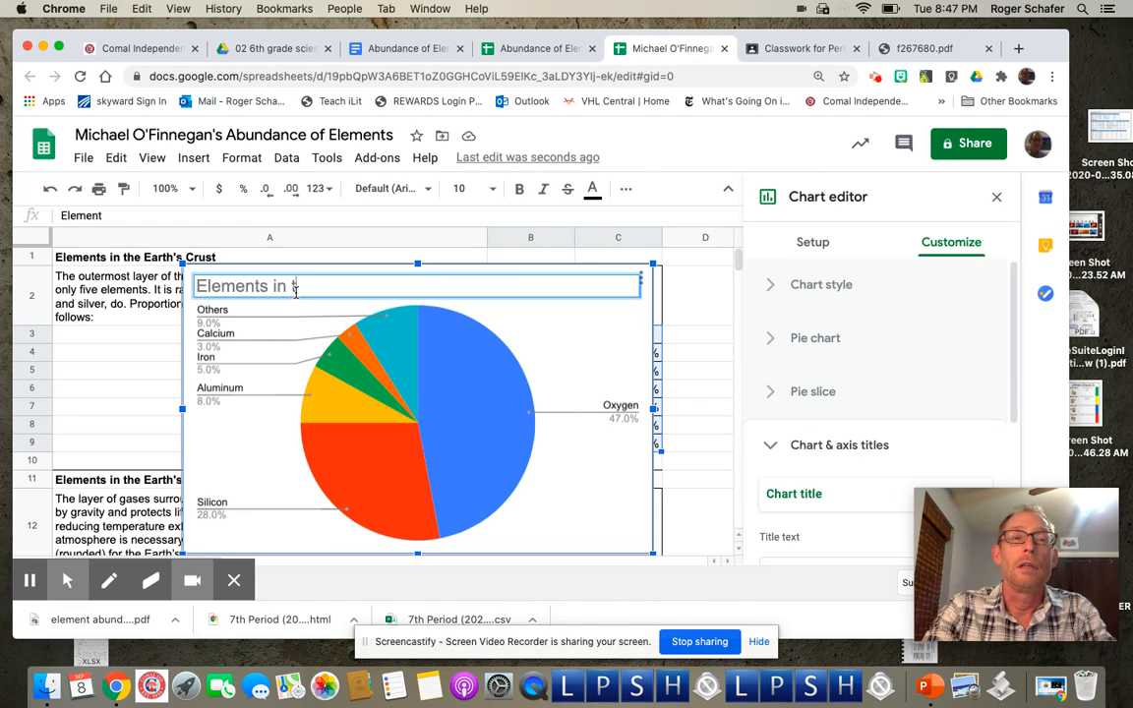
text(th)
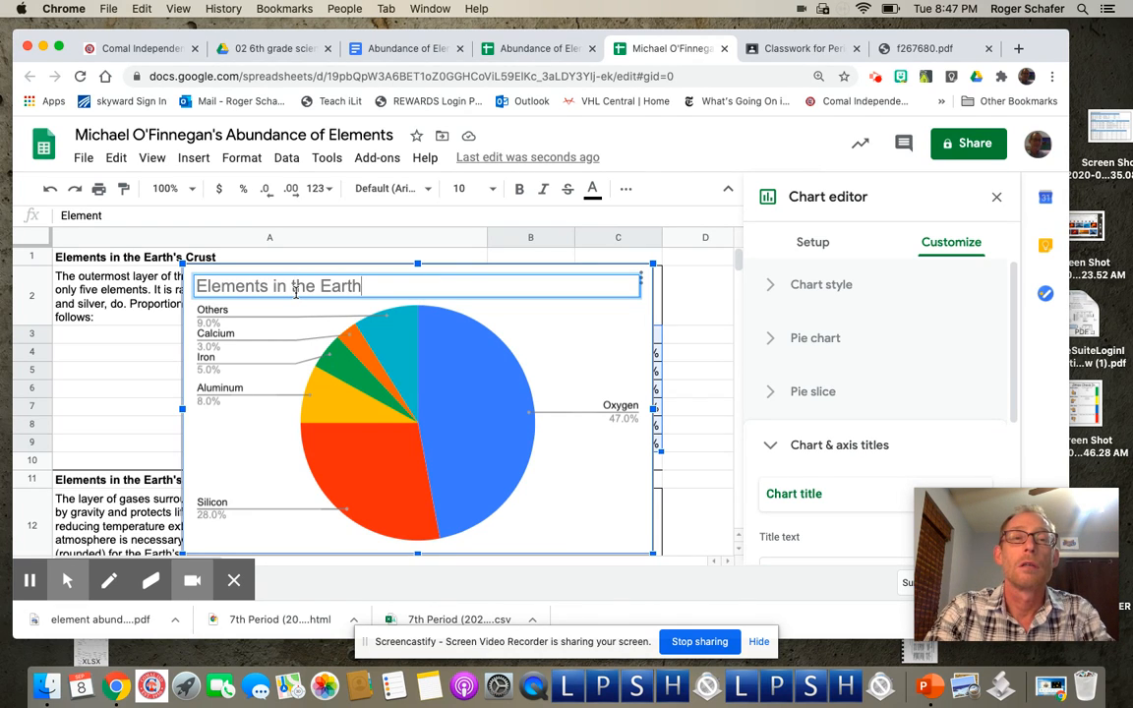
text('s Crust)
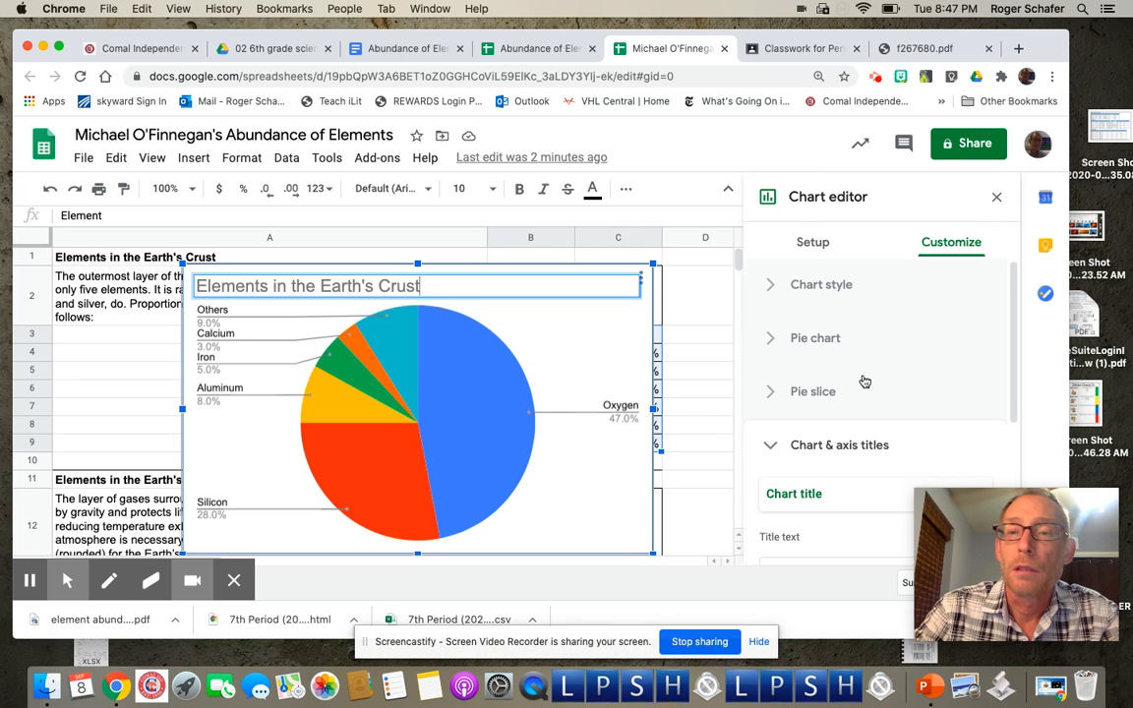
scroll(831, 440, down, 4)
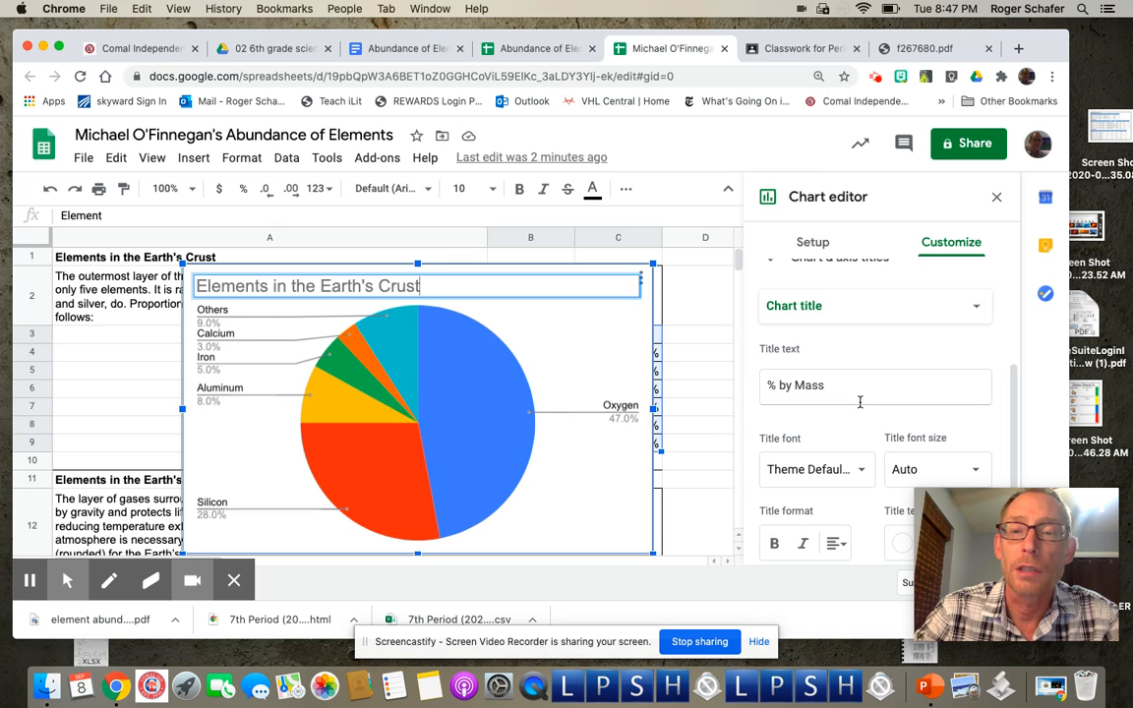
scroll(865, 405, down, 2)
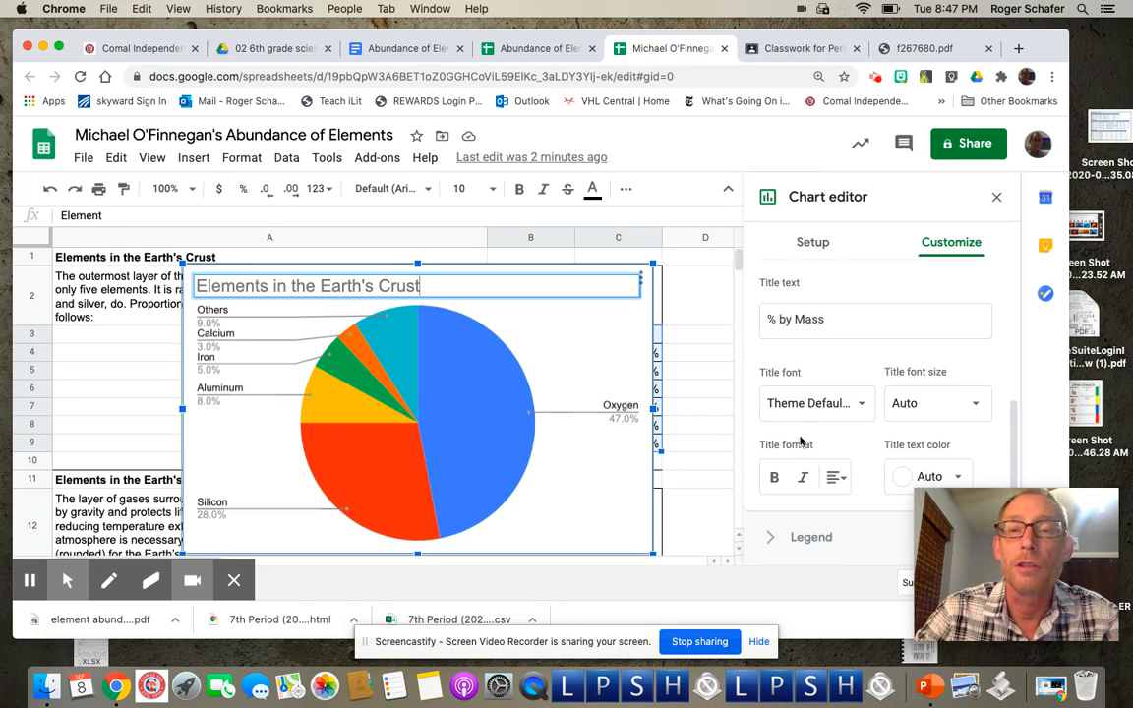
scroll(841, 391, up, 5)
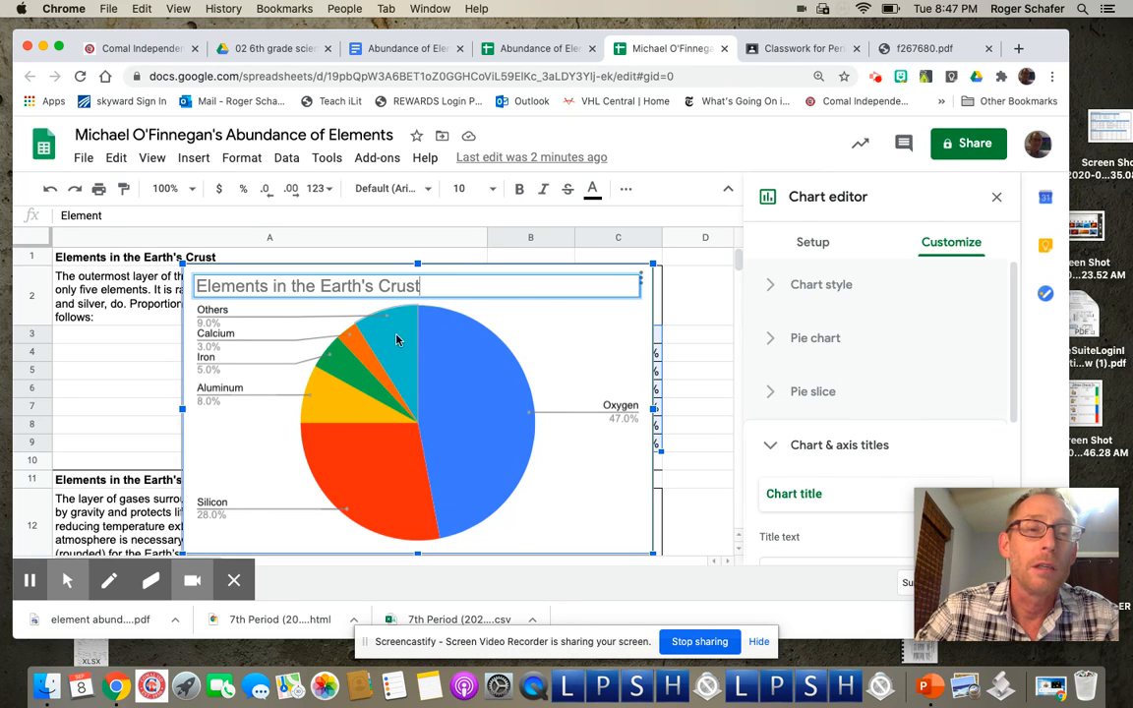
Step: Close the chart editor, then move the crust chart right of its table and shrink it
click(999, 197)
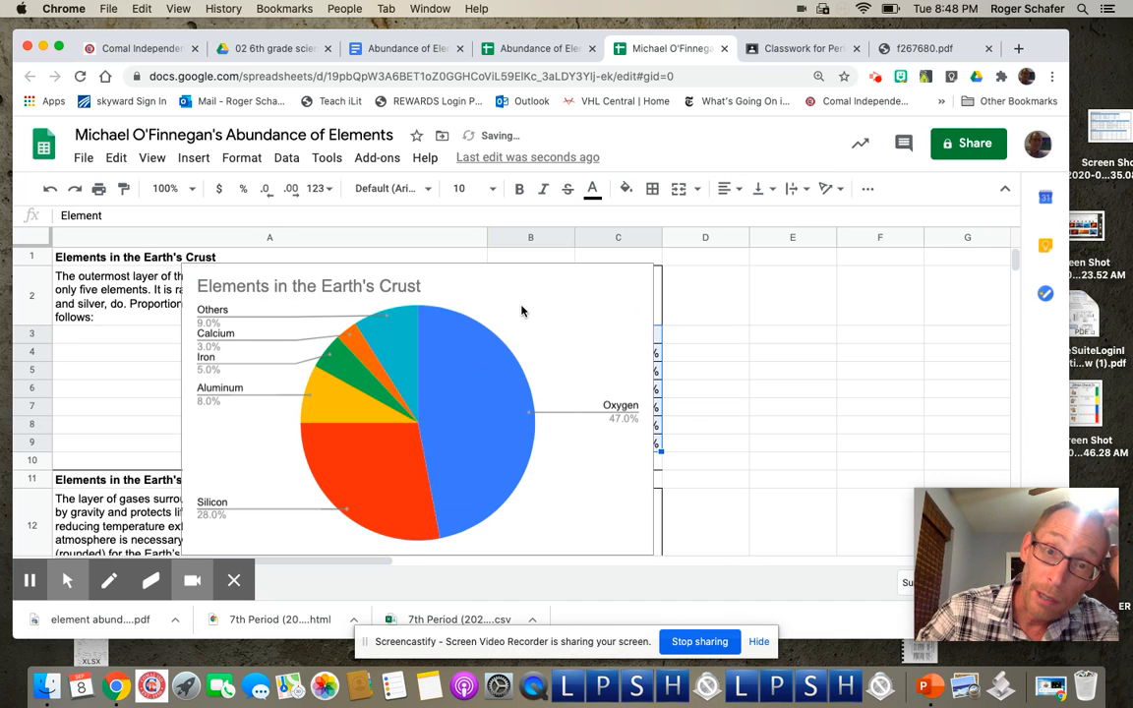
click(671, 298)
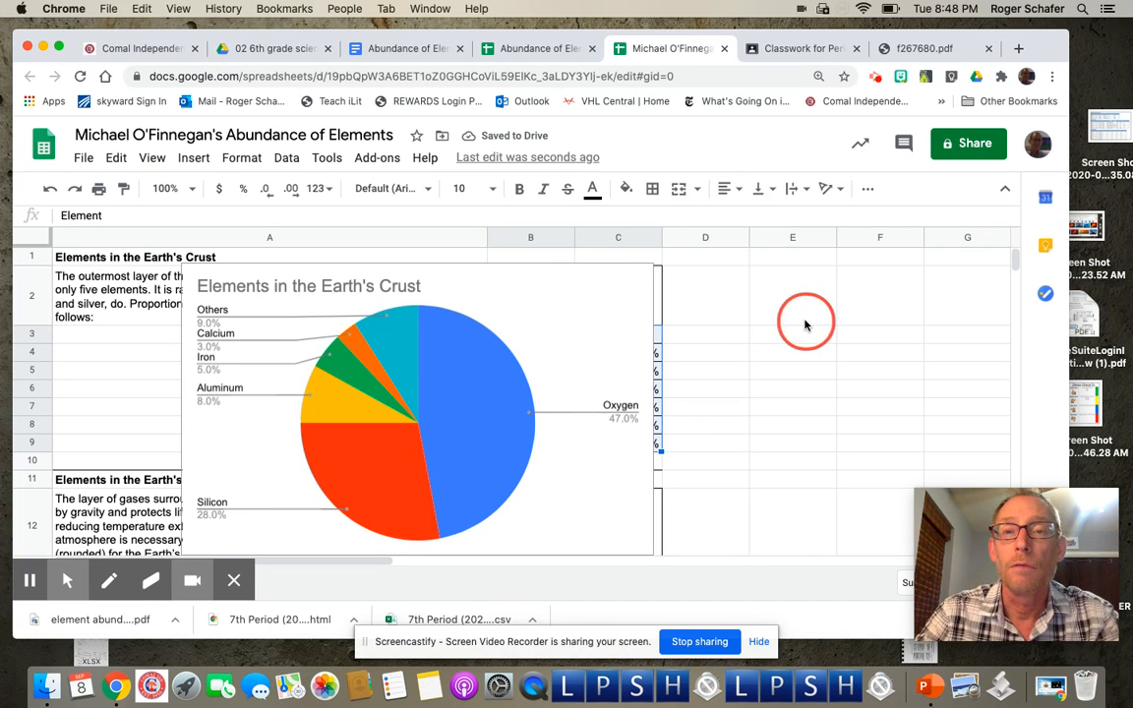
click(526, 285)
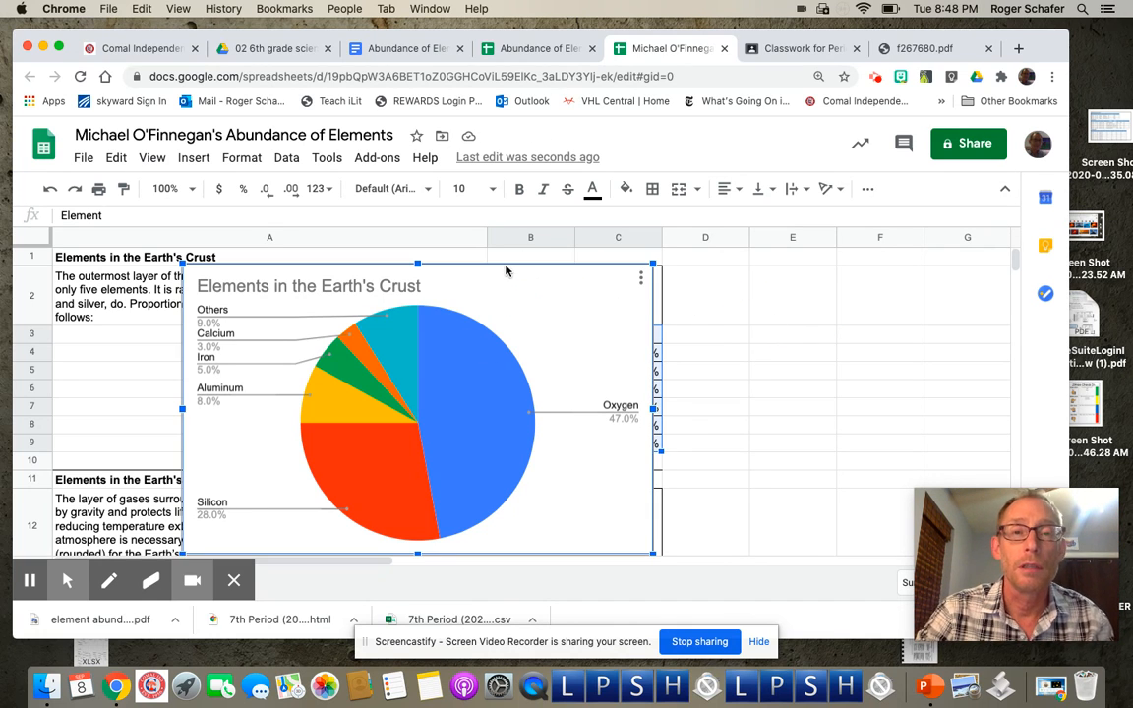
drag(611, 274, 1026, 258)
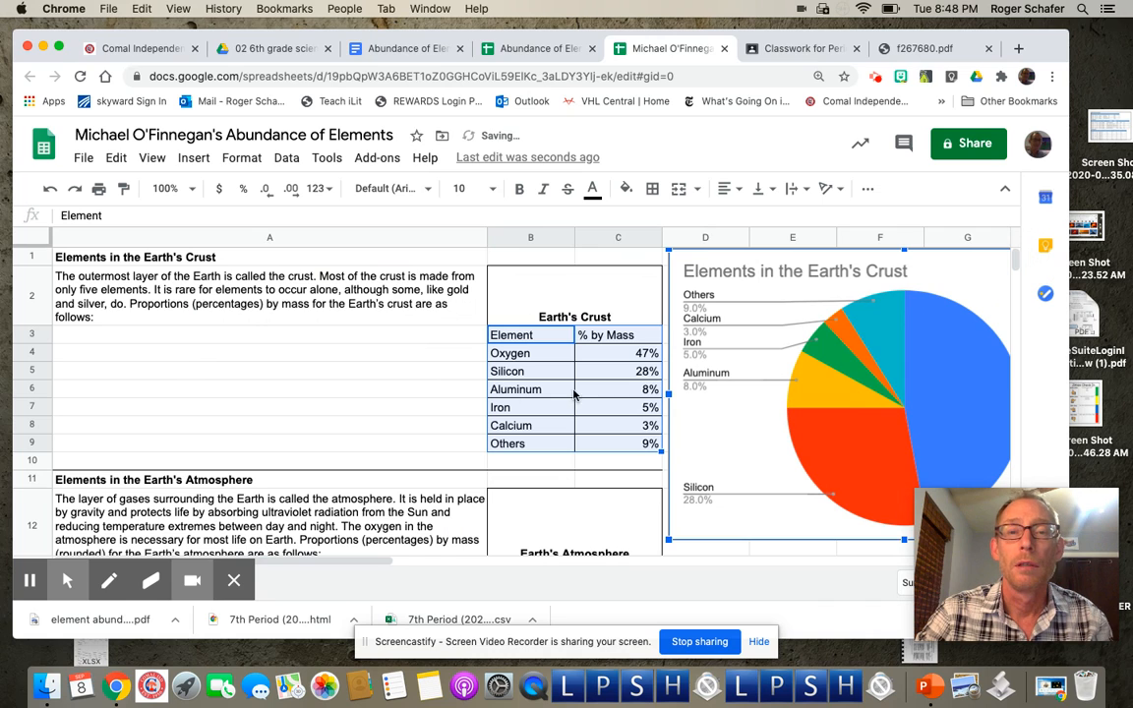
drag(667, 540, 722, 508)
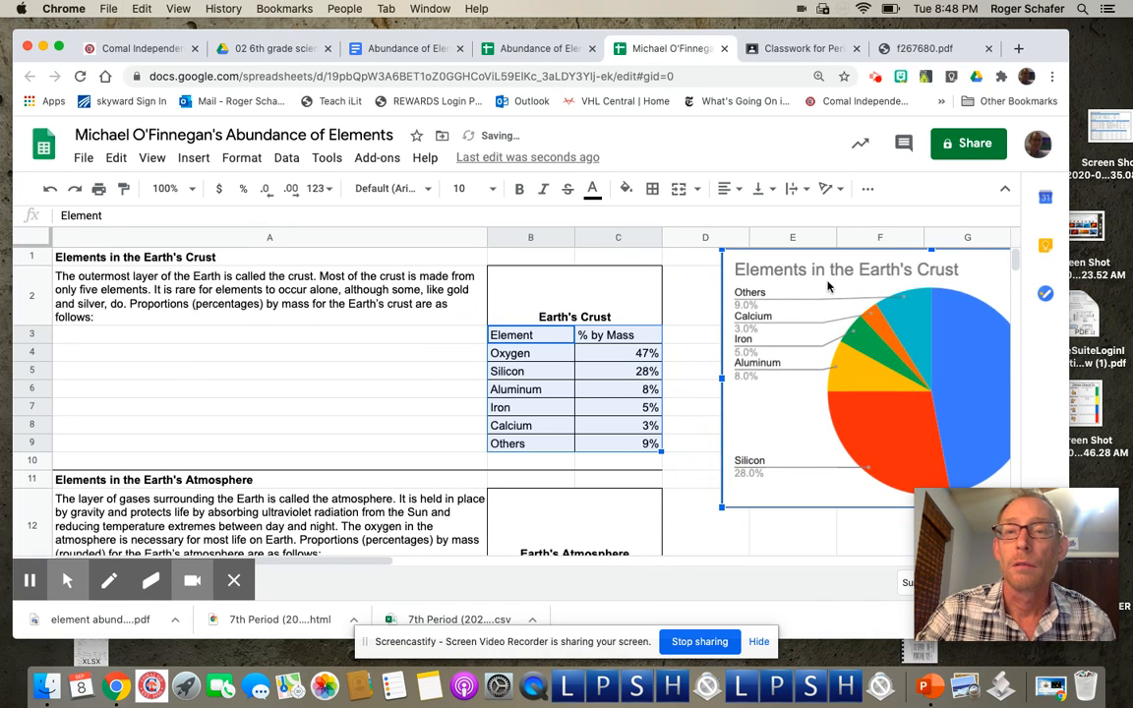
drag(828, 279, 787, 278)
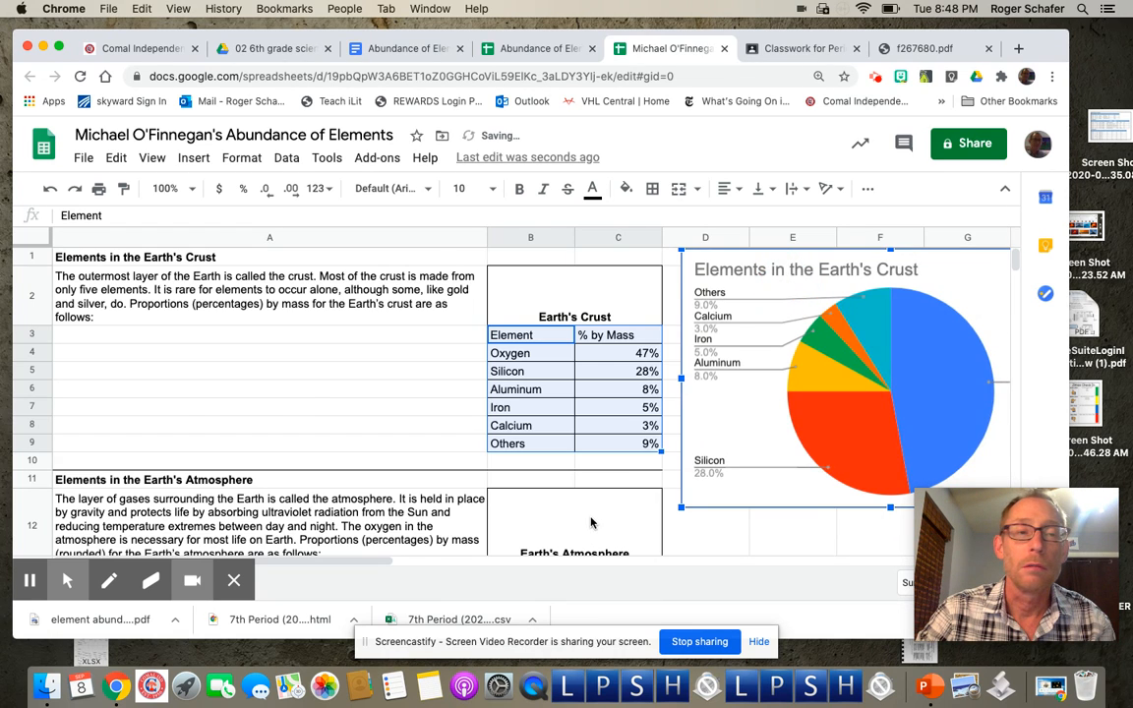
Step: Shrink the crust chart further so it fits beside the Earth's Crust table
scroll(324, 508, down, 3)
scroll(324, 509, up, 3)
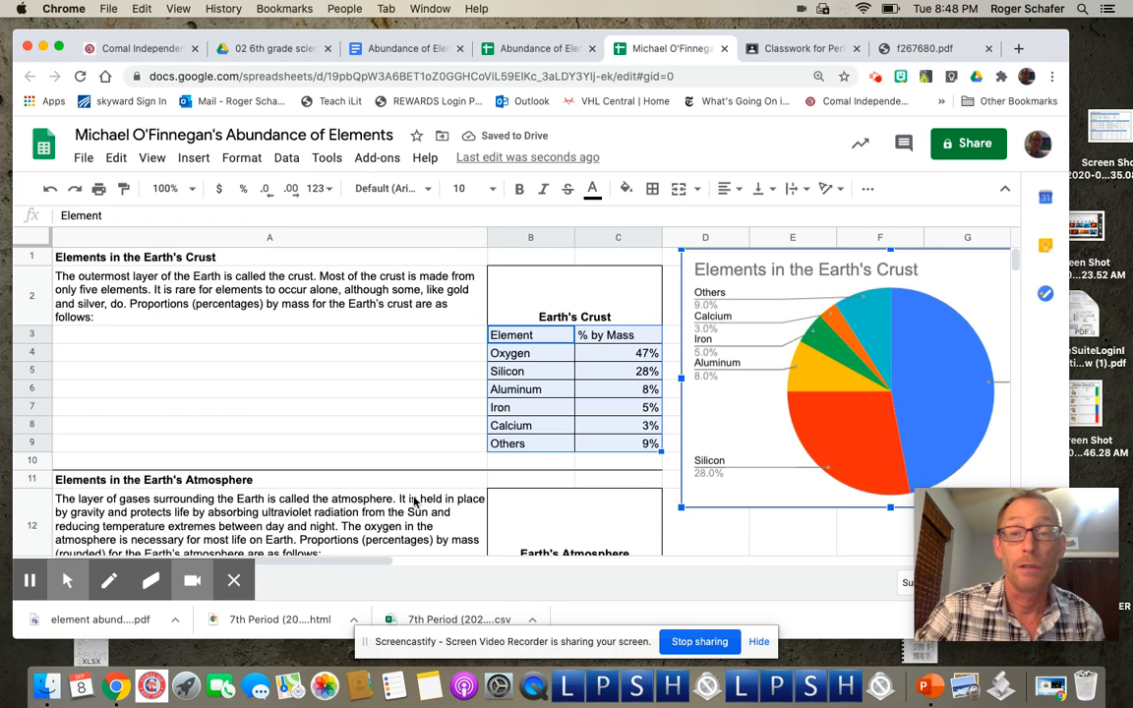
scroll(403, 502, down, 3)
scroll(414, 503, down, 1)
scroll(375, 452, up, 2)
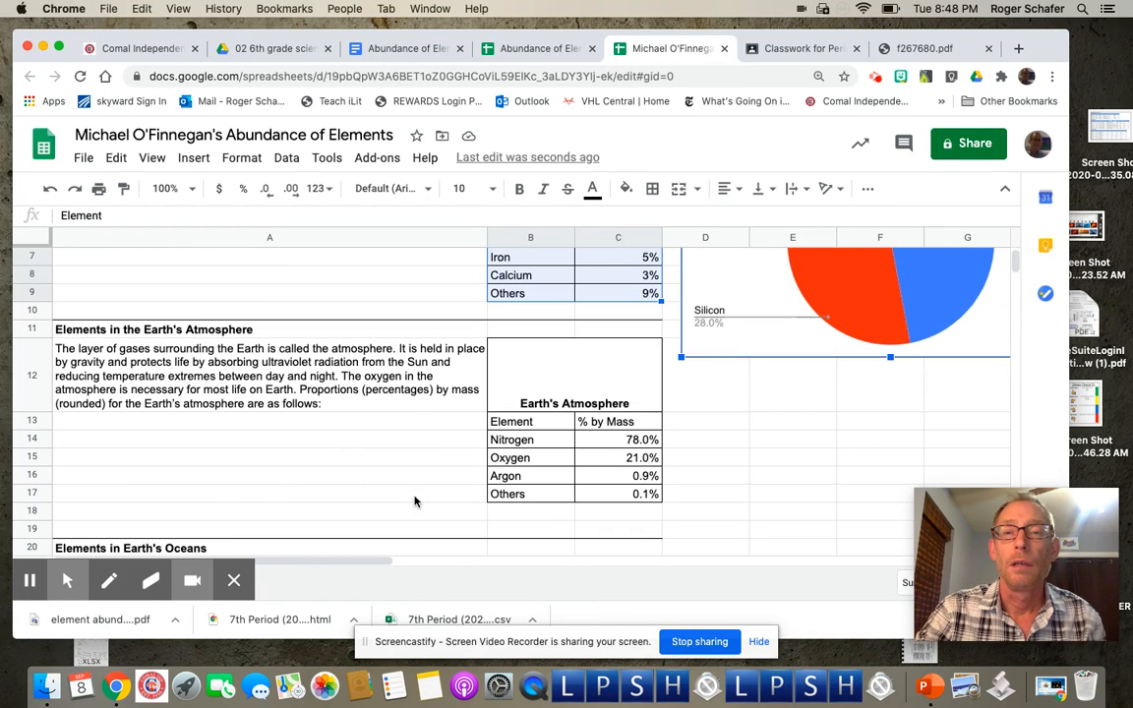
scroll(706, 339, up, 2)
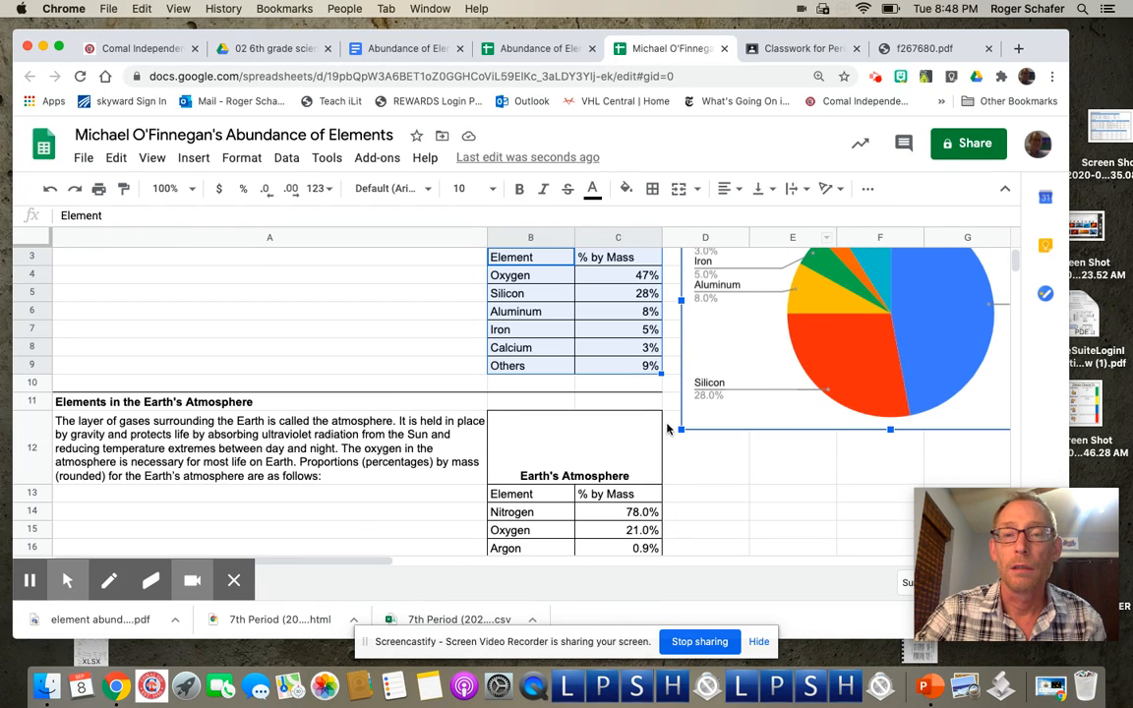
drag(679, 430, 750, 330)
scroll(824, 451, right, 4)
scroll(824, 451, up, 2)
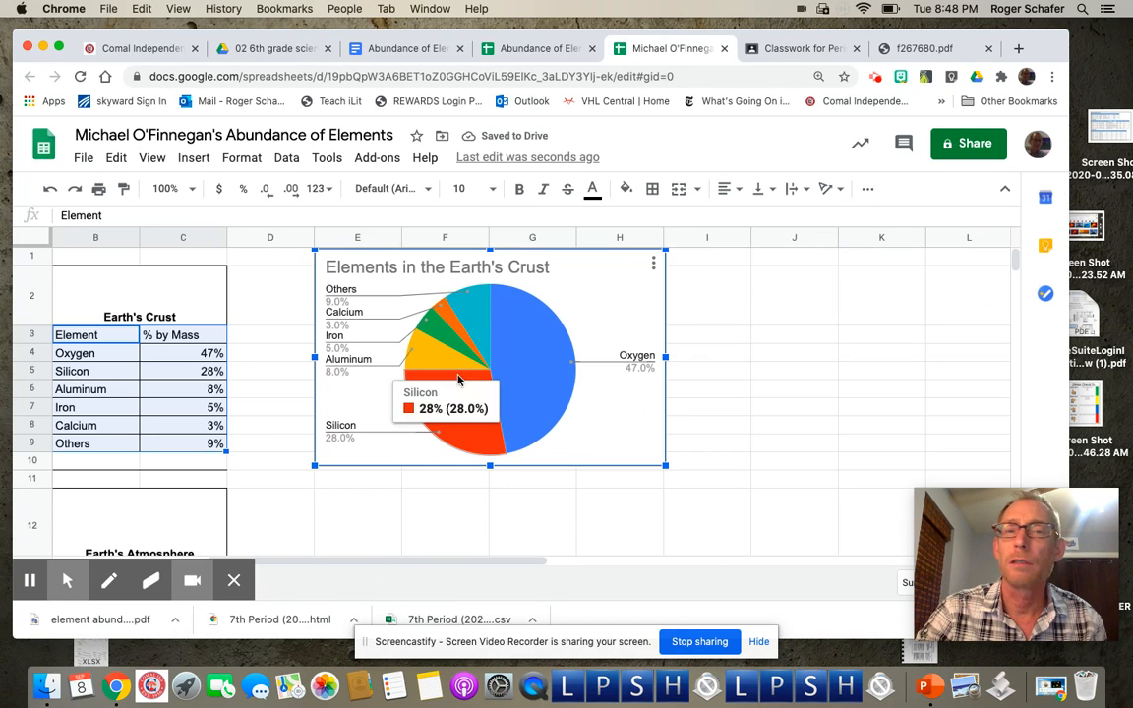
scroll(532, 340, left, 4)
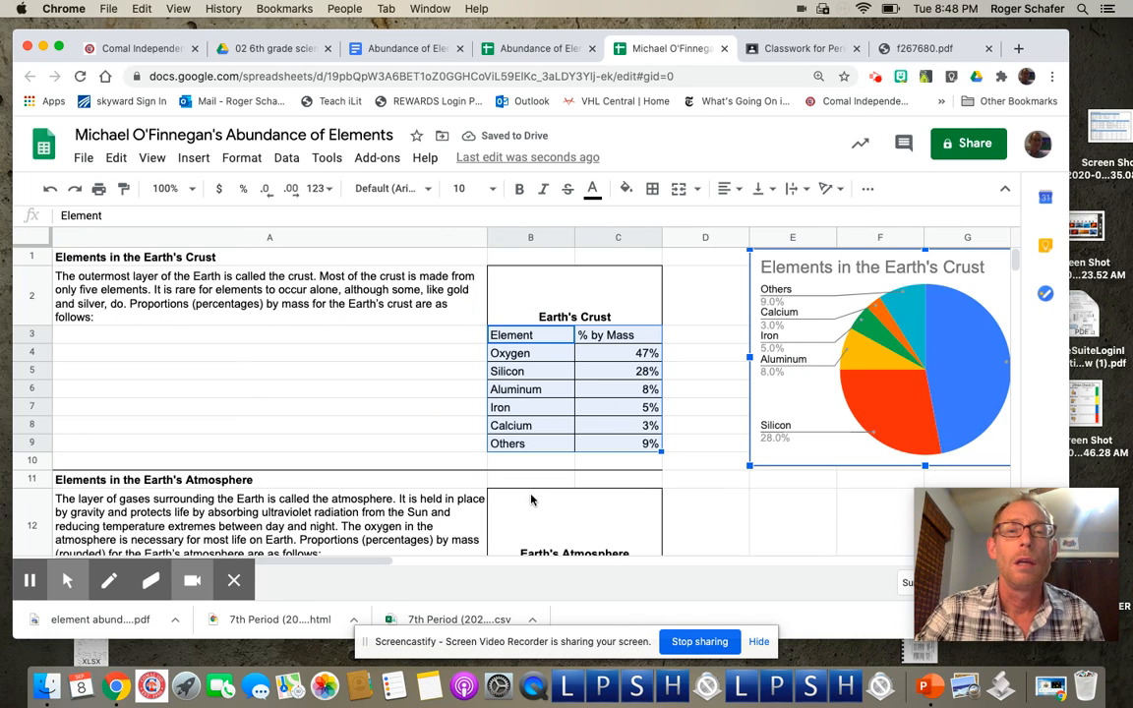
scroll(599, 547, down, 5)
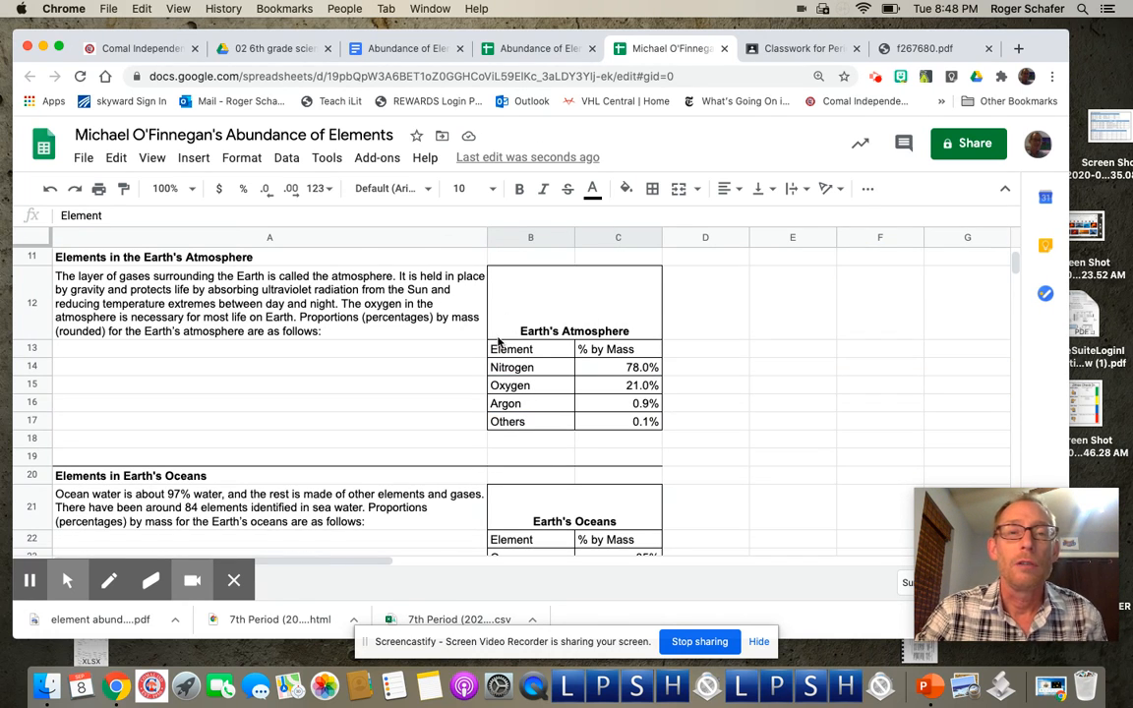
Step: Select the Earth's Atmosphere data B12:C17 and insert a pie chart from it
click(518, 329)
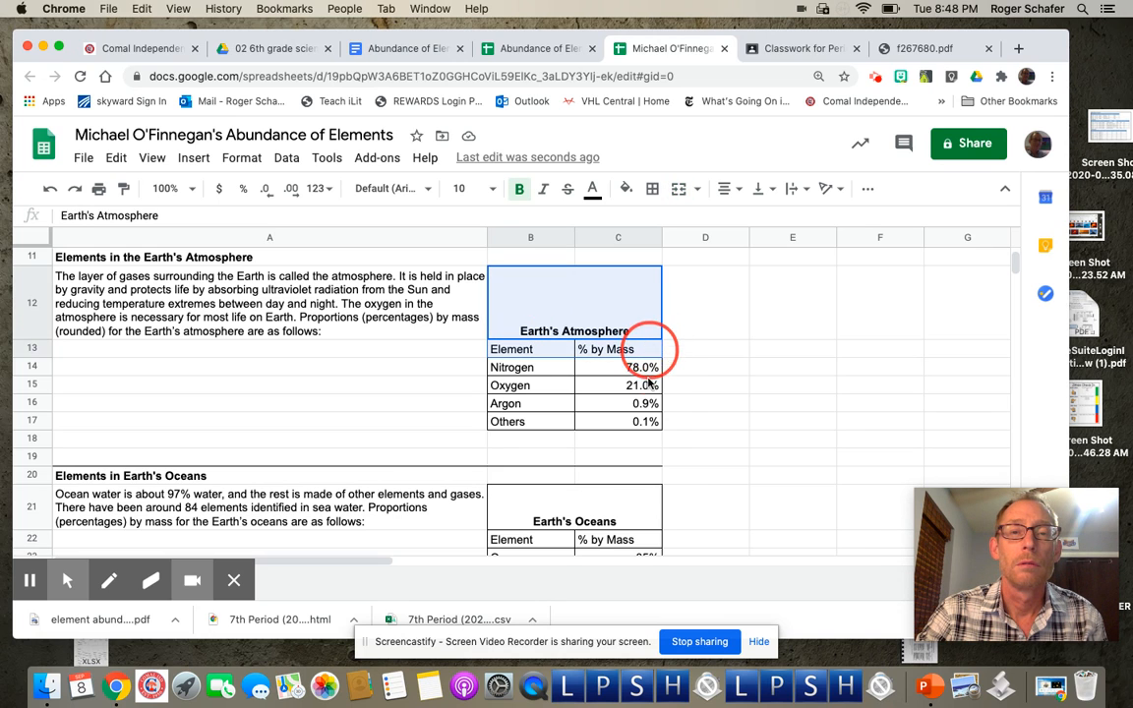
shift+click(647, 425)
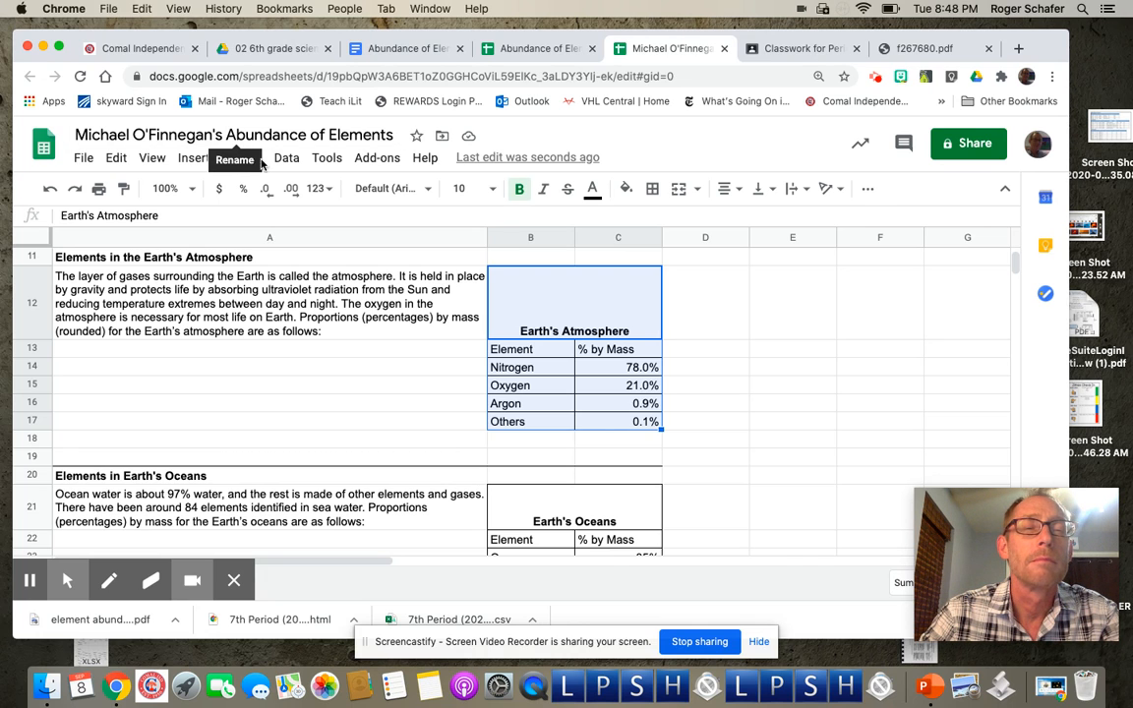
click(197, 160)
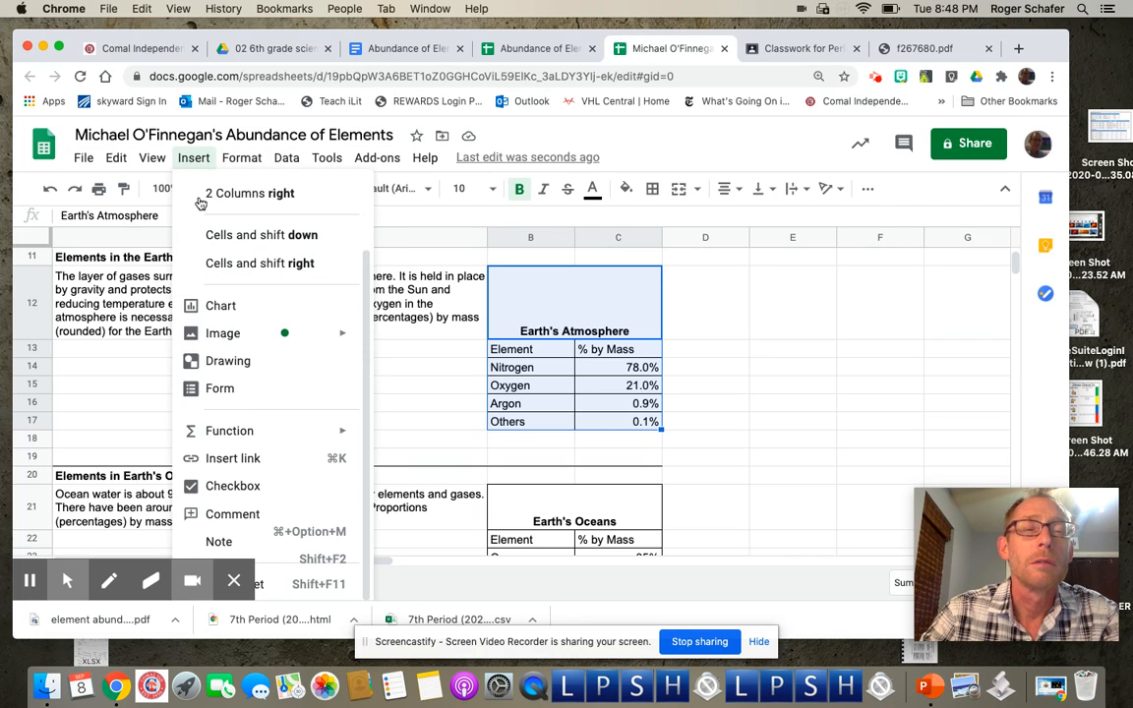
click(230, 305)
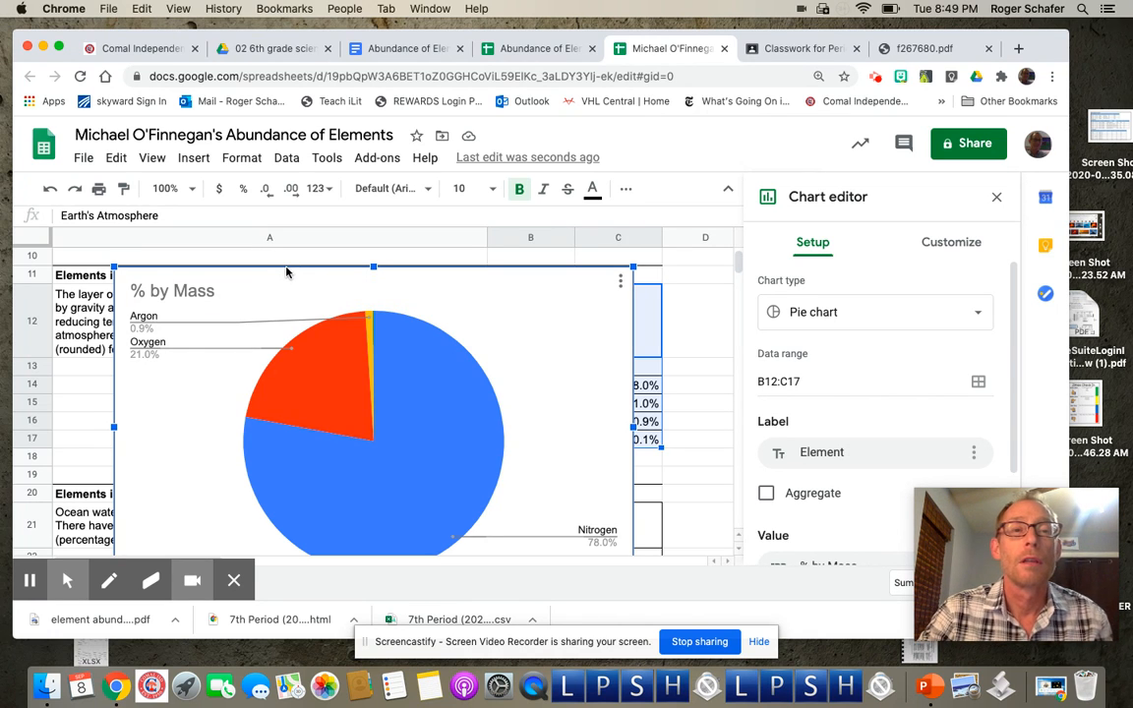
Step: Move the atmosphere chart right off the text and retitle it 'Elements in Earth's Atmosphere'
drag(285, 272, 515, 277)
double_click(475, 284)
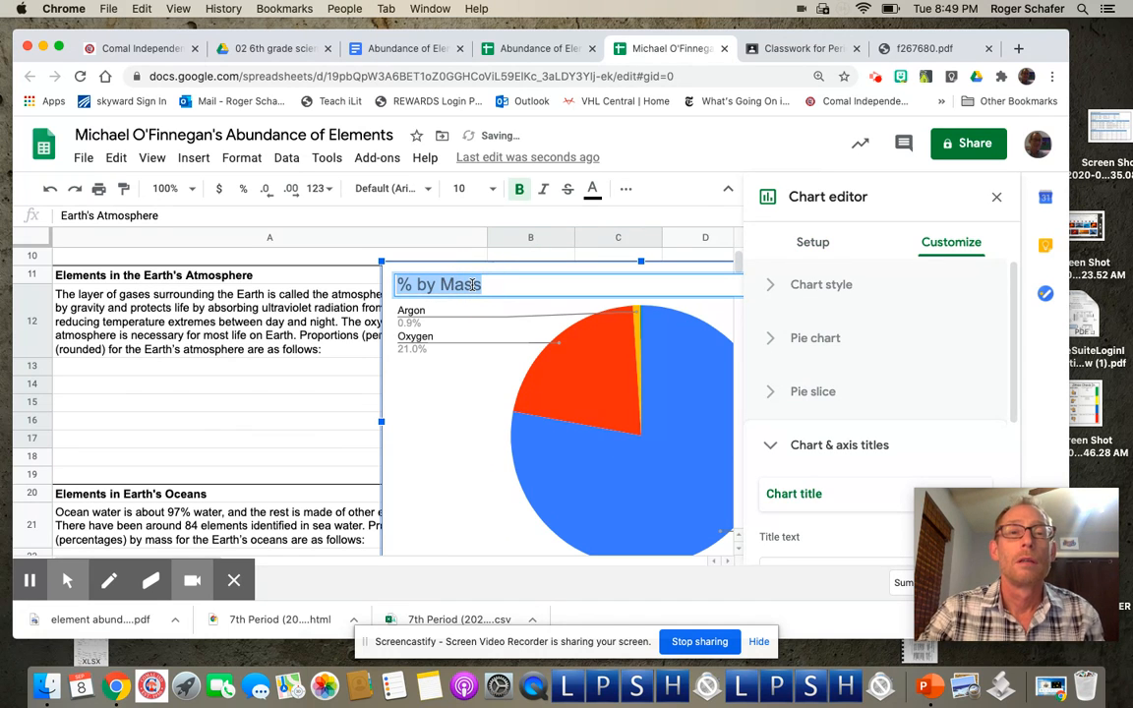
text(Ele)
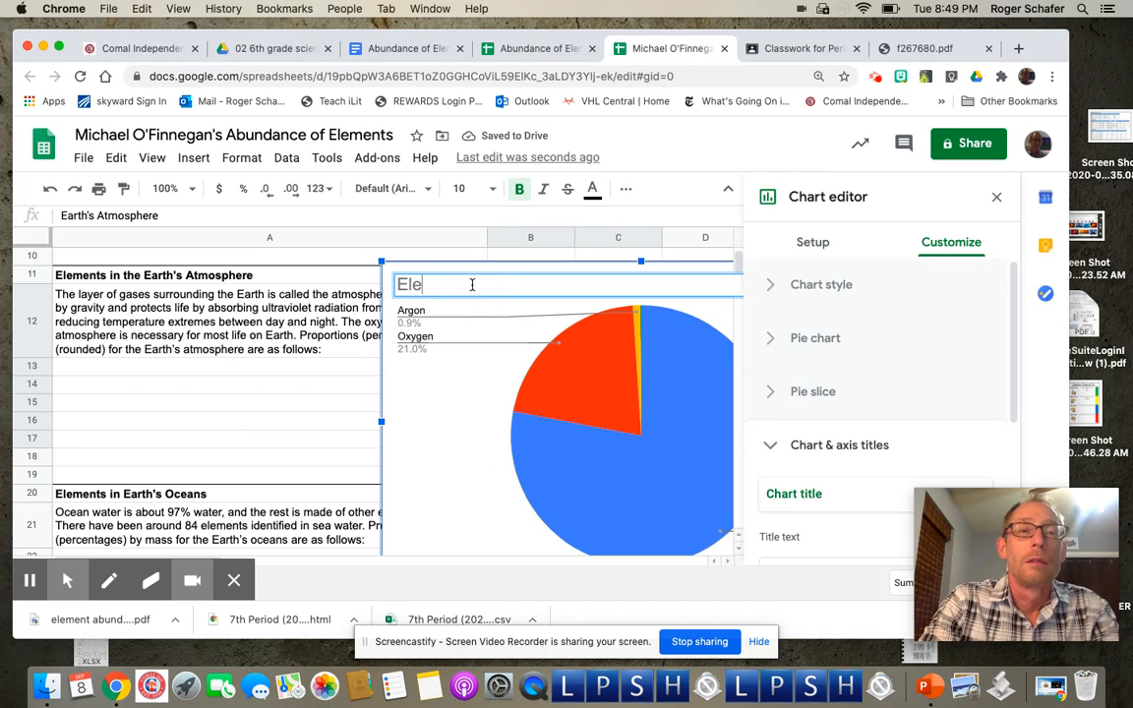
text(ment)
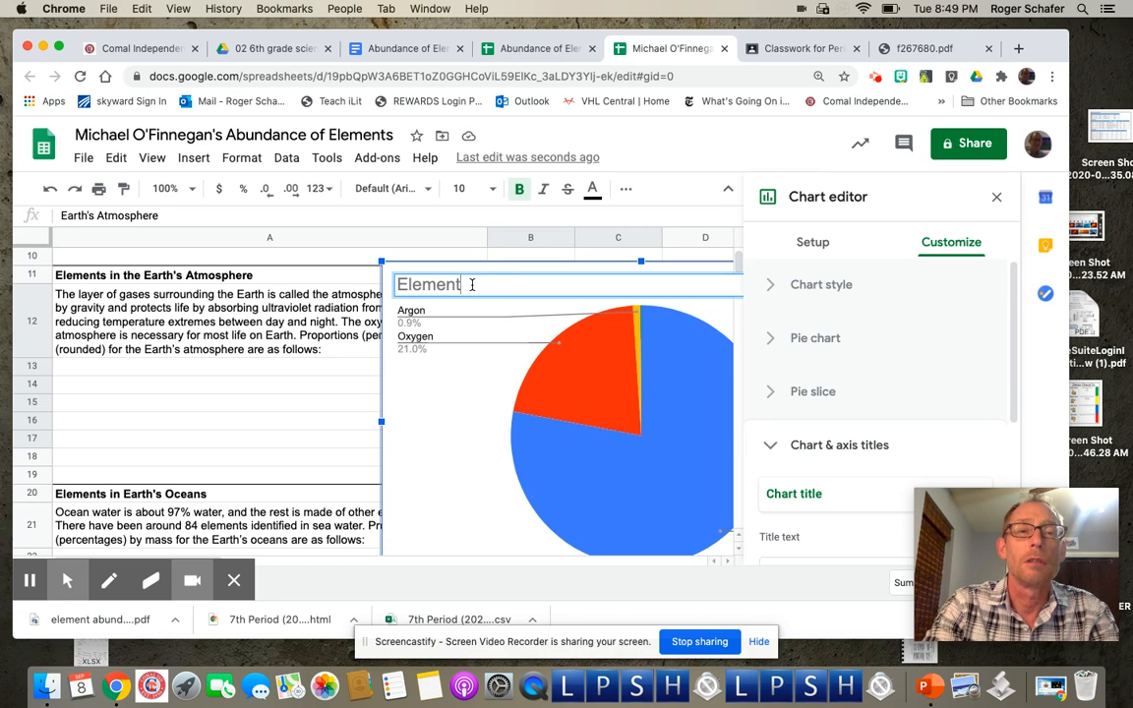
text('s in Earth's Atm)
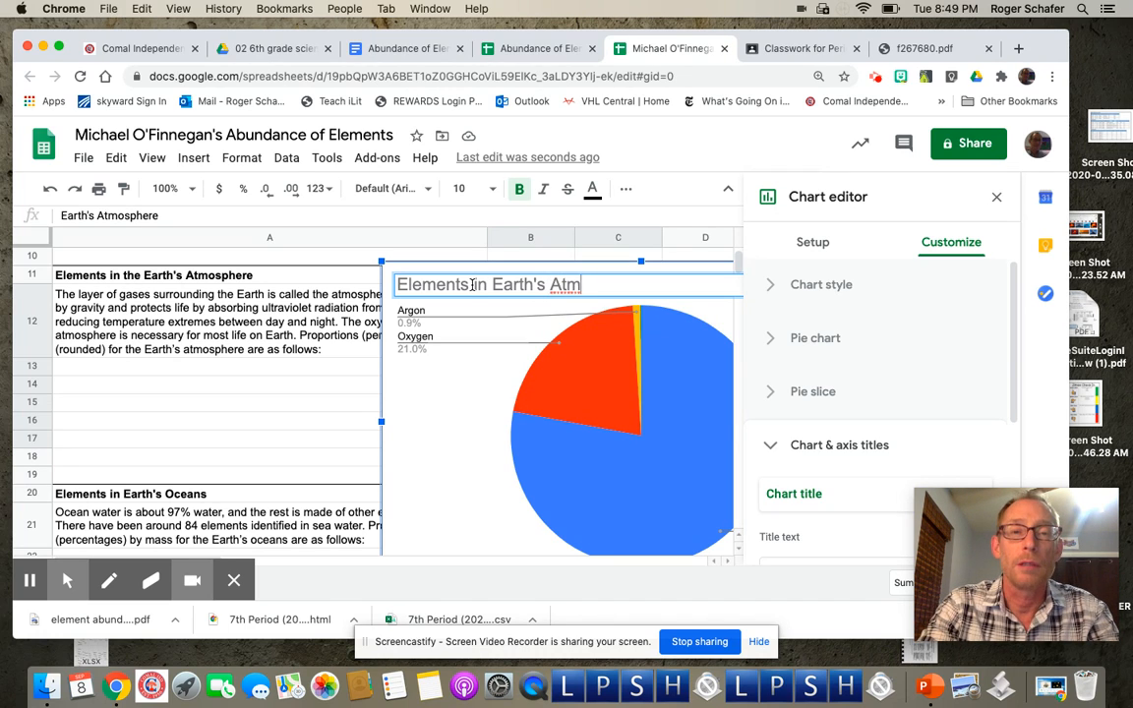
text(osph)
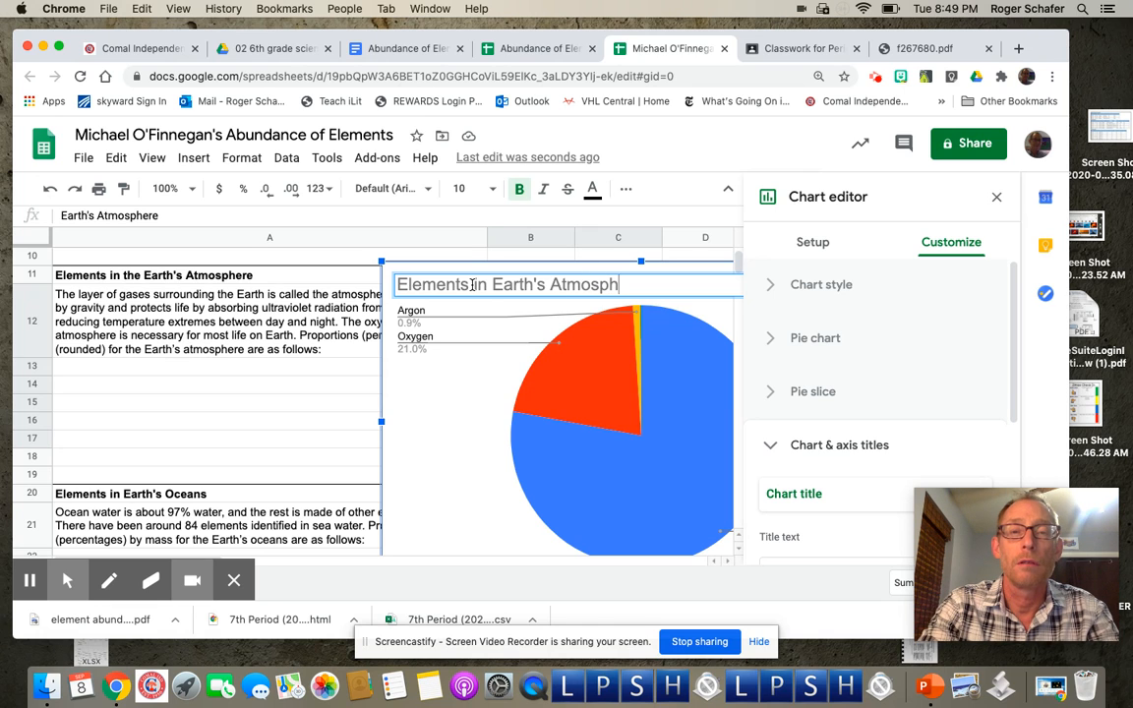
text(ere)
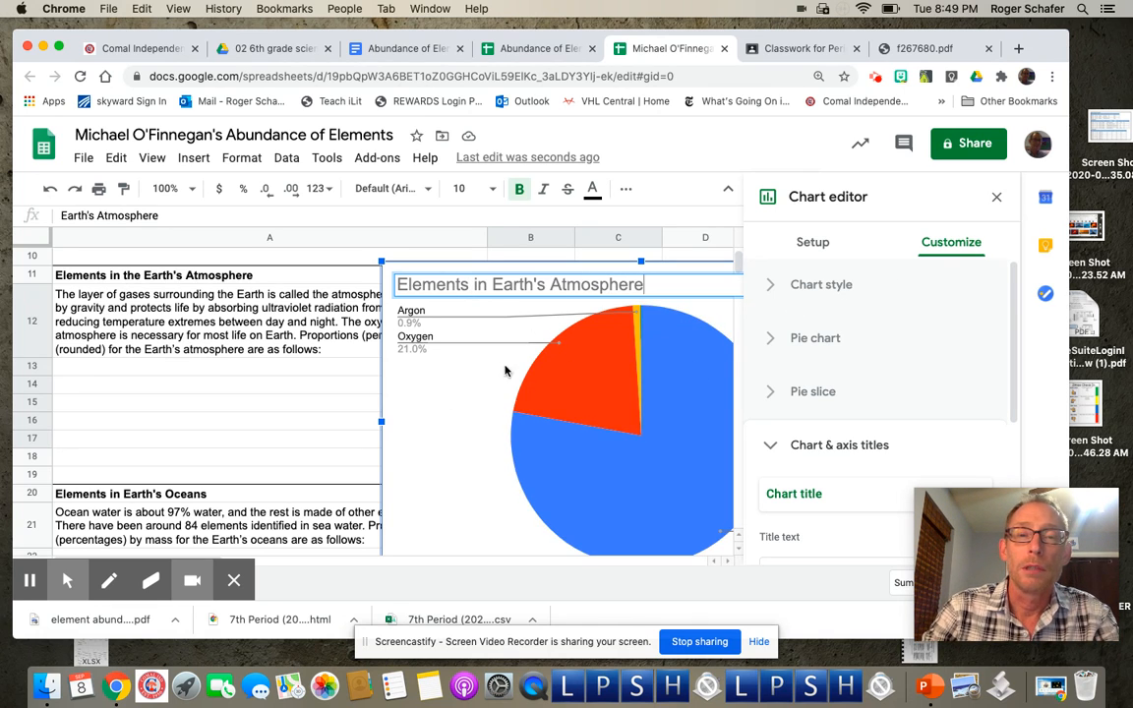
Step: Drag the atmosphere pie chart off its data table to the right of column C
scroll(457, 464, right, 7)
scroll(456, 464, left, 7)
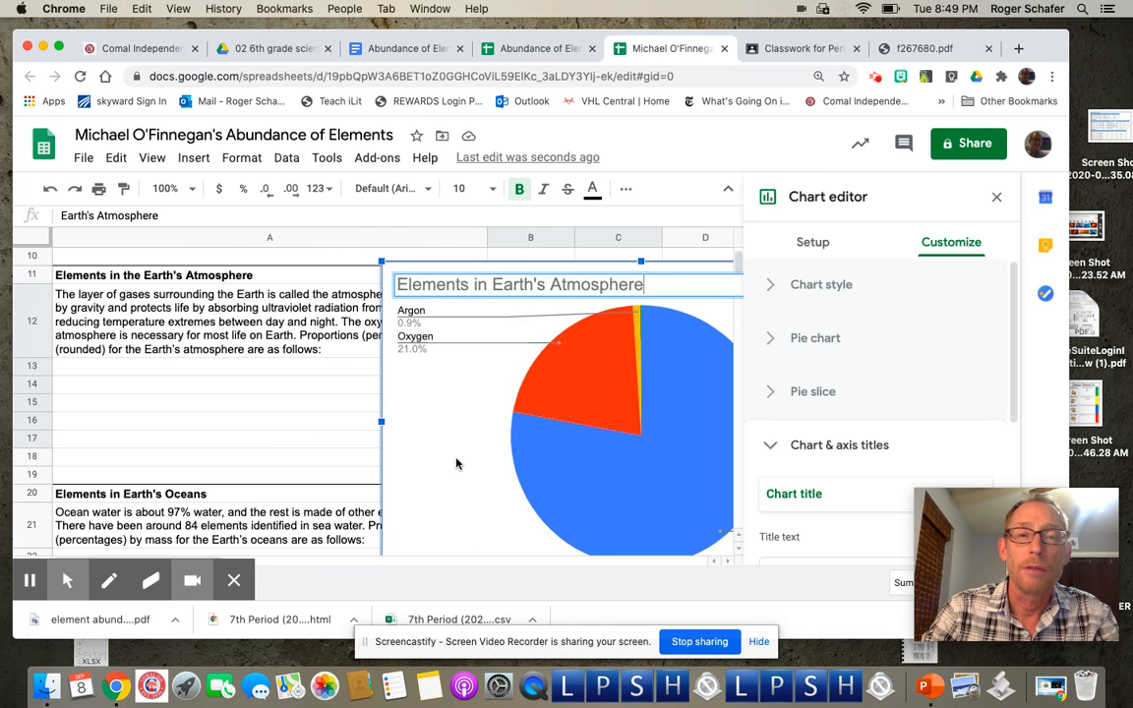
scroll(447, 464, right, 4)
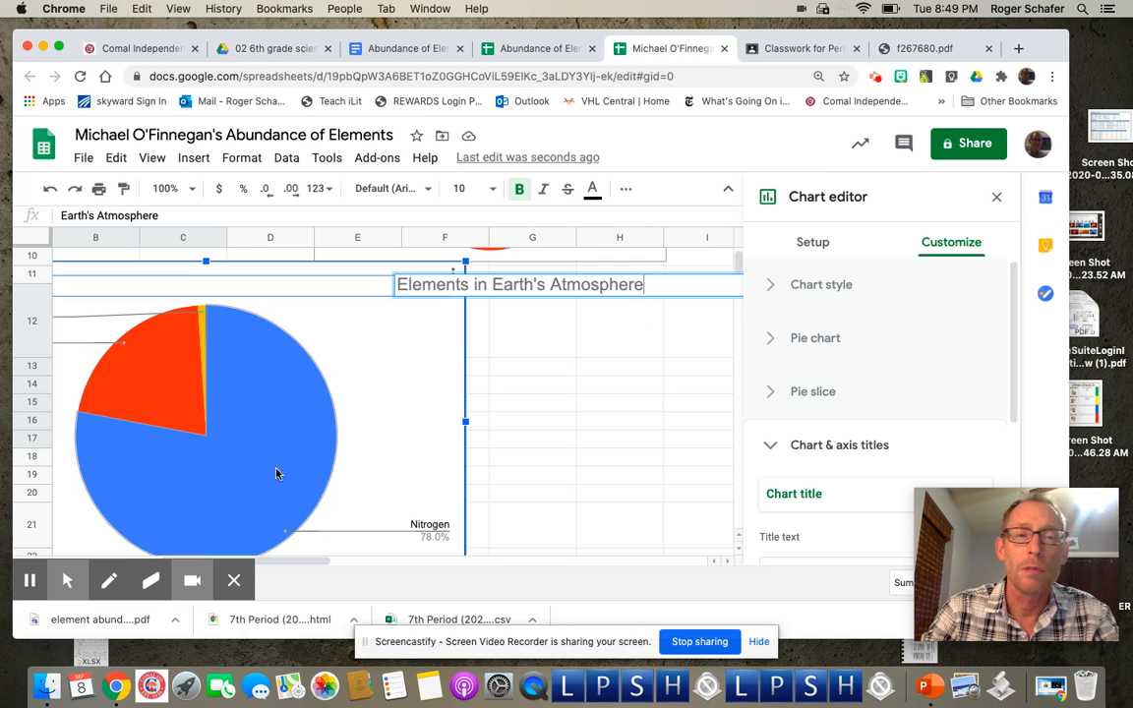
scroll(301, 480, left, 4)
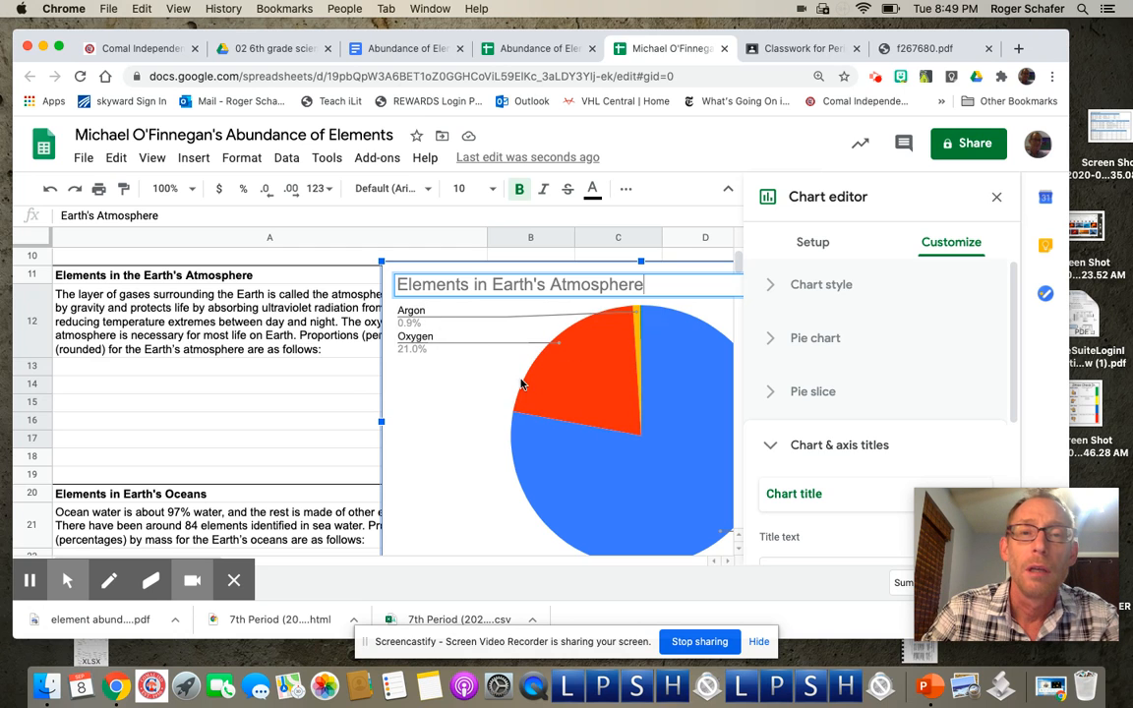
scroll(521, 385, right, 5)
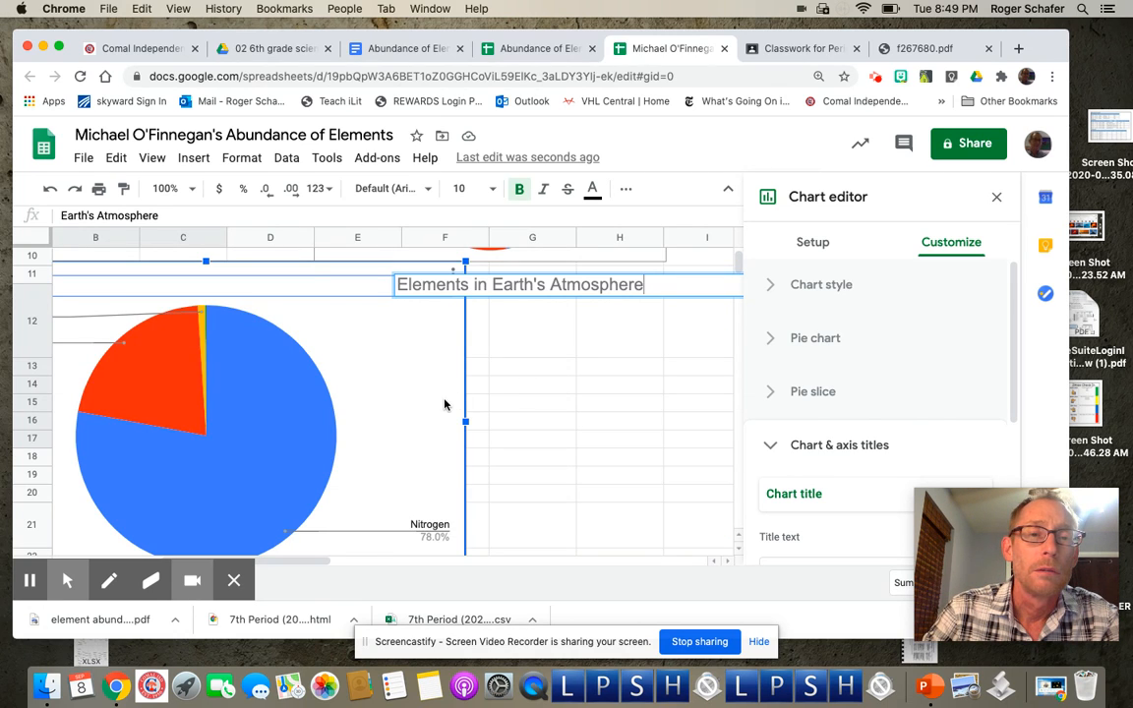
scroll(442, 404, left, 5)
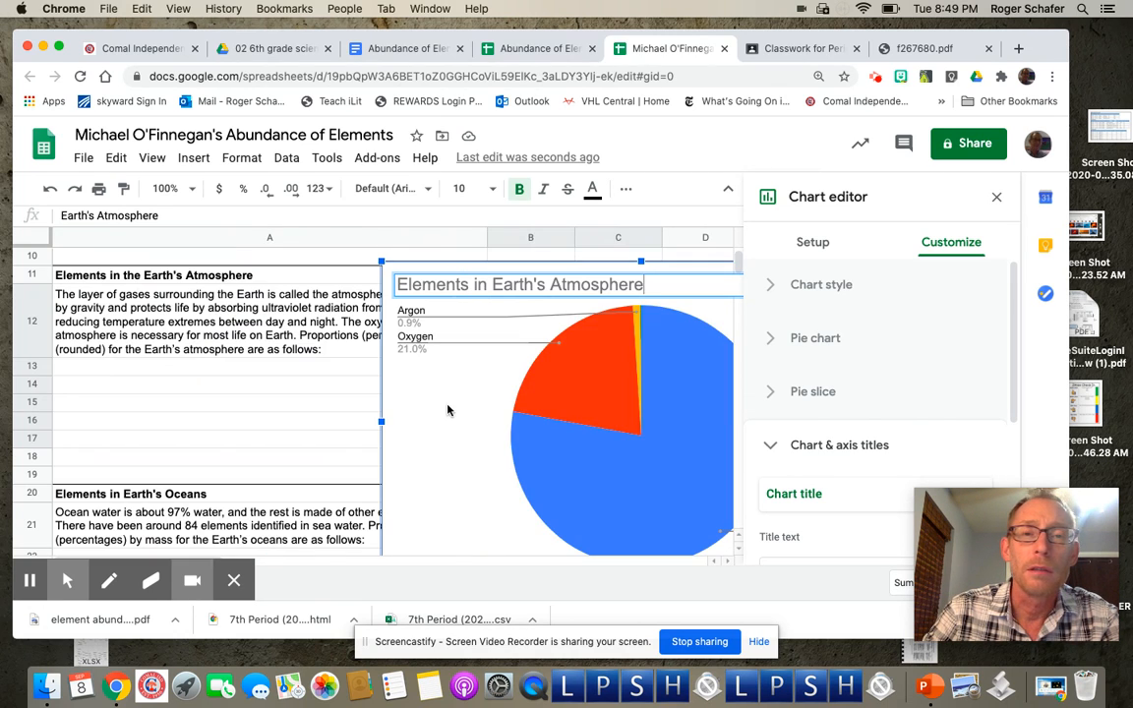
scroll(462, 429, down, 1)
scroll(476, 449, down, 3)
scroll(475, 448, up, 5)
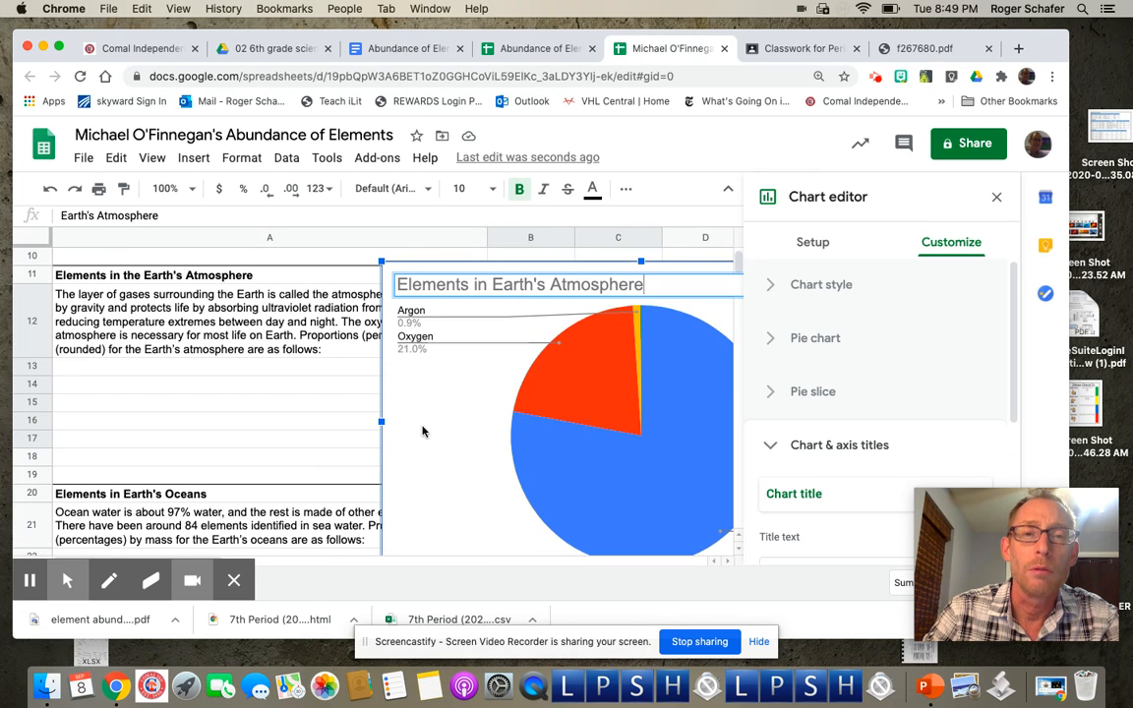
drag(404, 420, 723, 414)
Step: Shrink the atmosphere chart and position it beside the Earth's Atmosphere table
scroll(689, 450, right, 7)
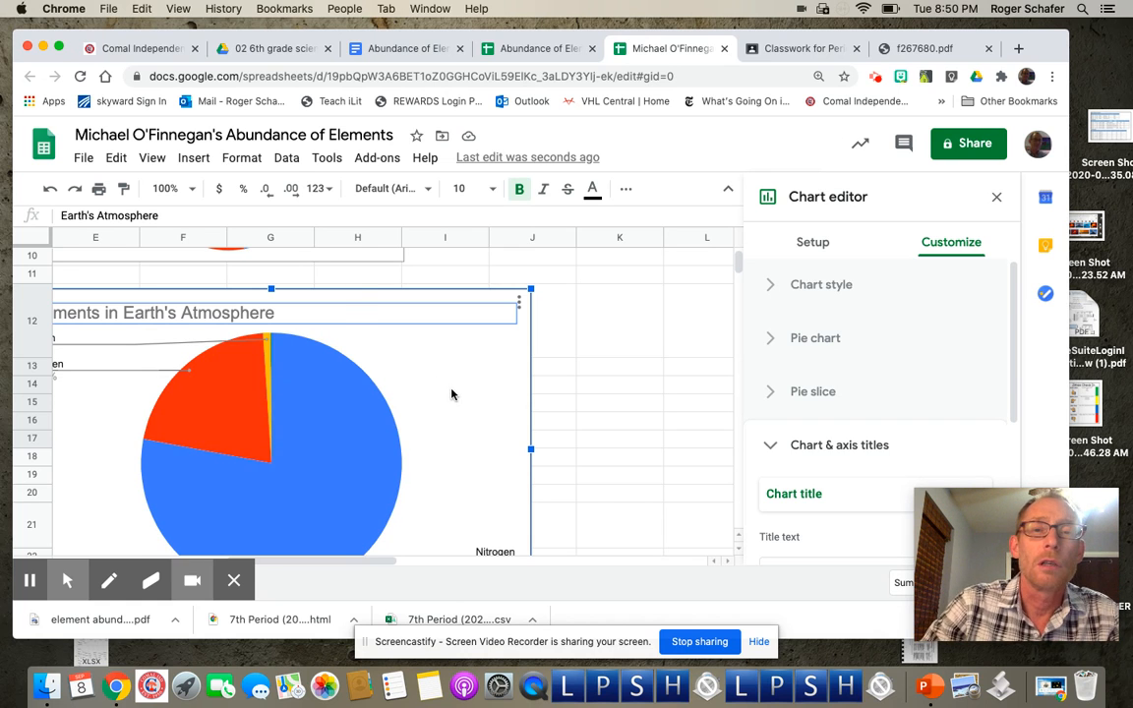
scroll(451, 395, left, 5)
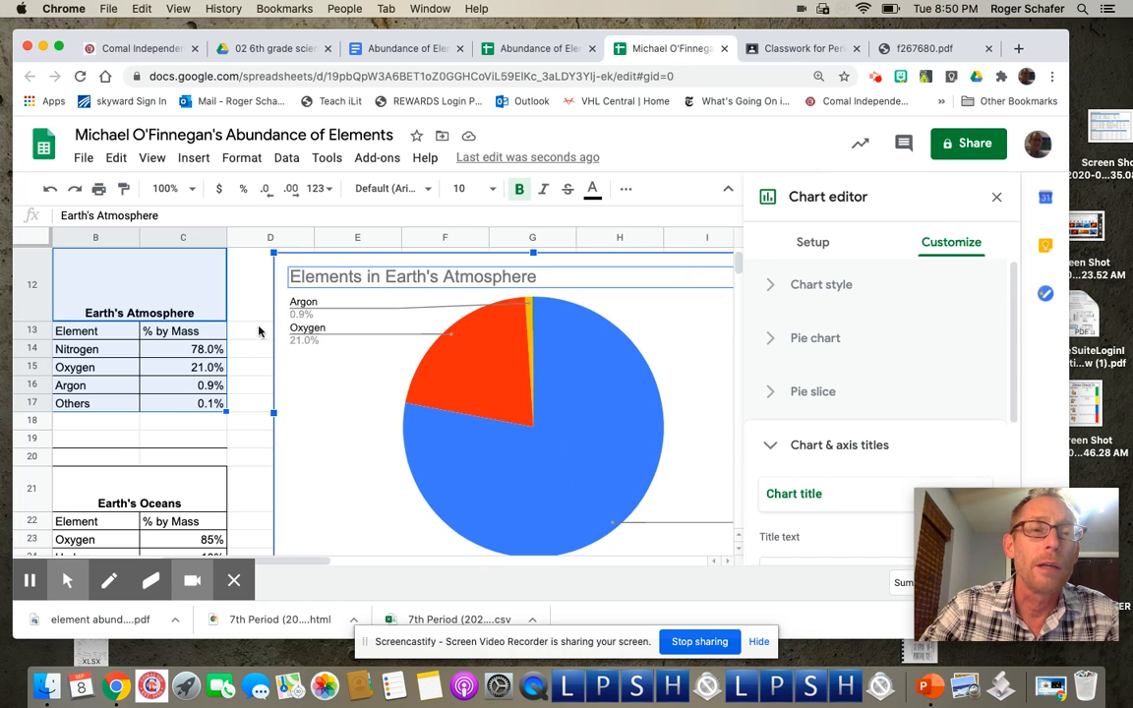
scroll(256, 398, down, 2)
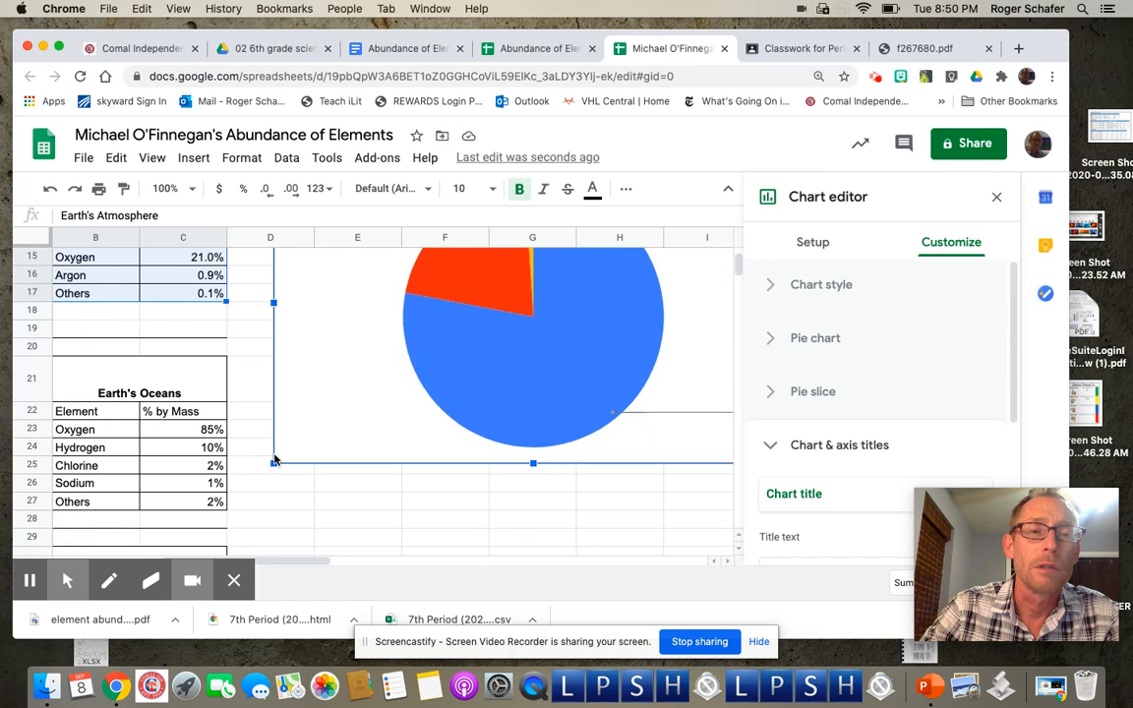
drag(272, 462, 442, 359)
scroll(405, 367, up, 3)
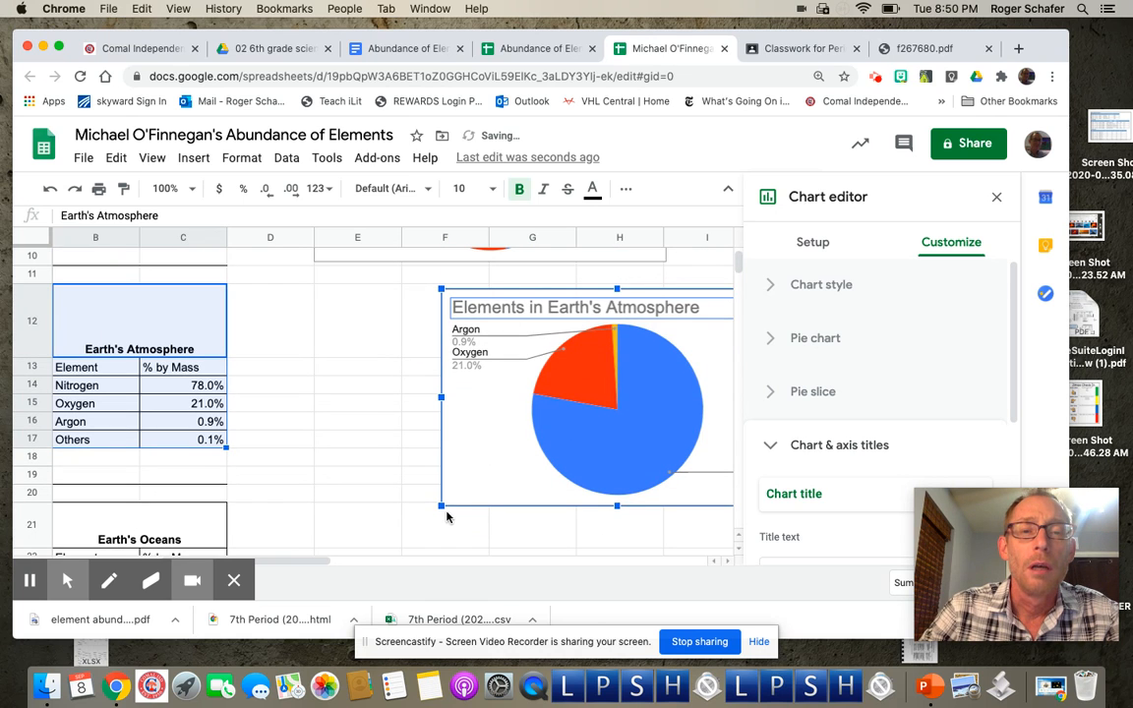
drag(440, 505, 472, 487)
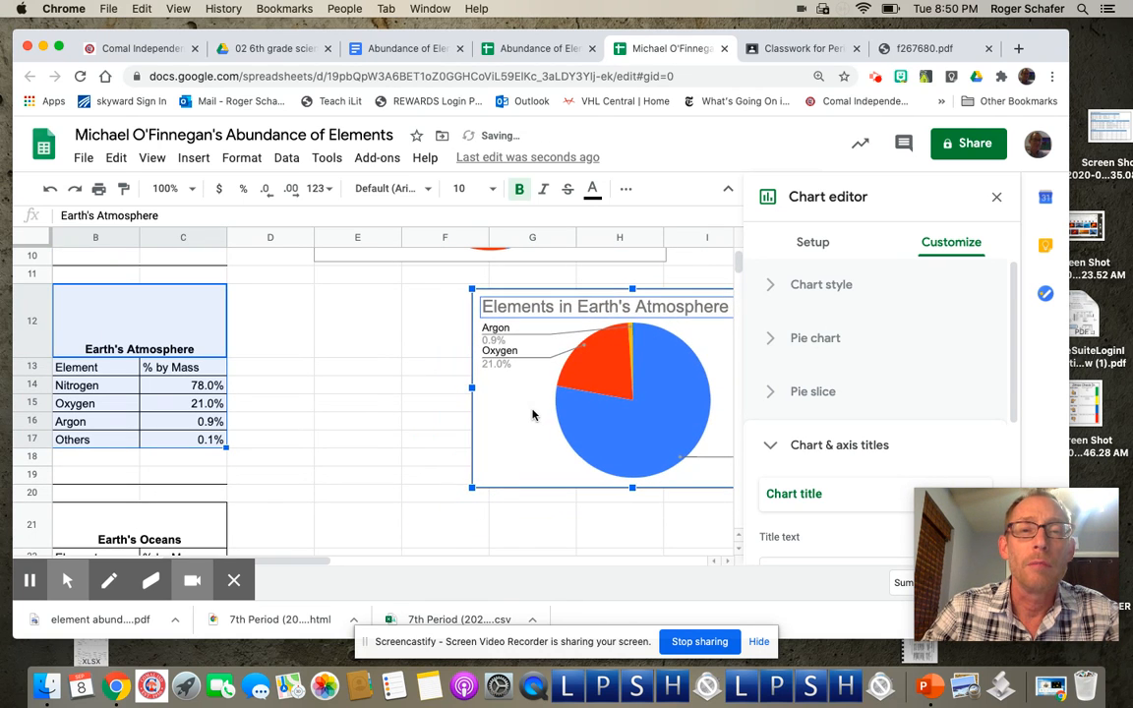
drag(532, 414, 330, 398)
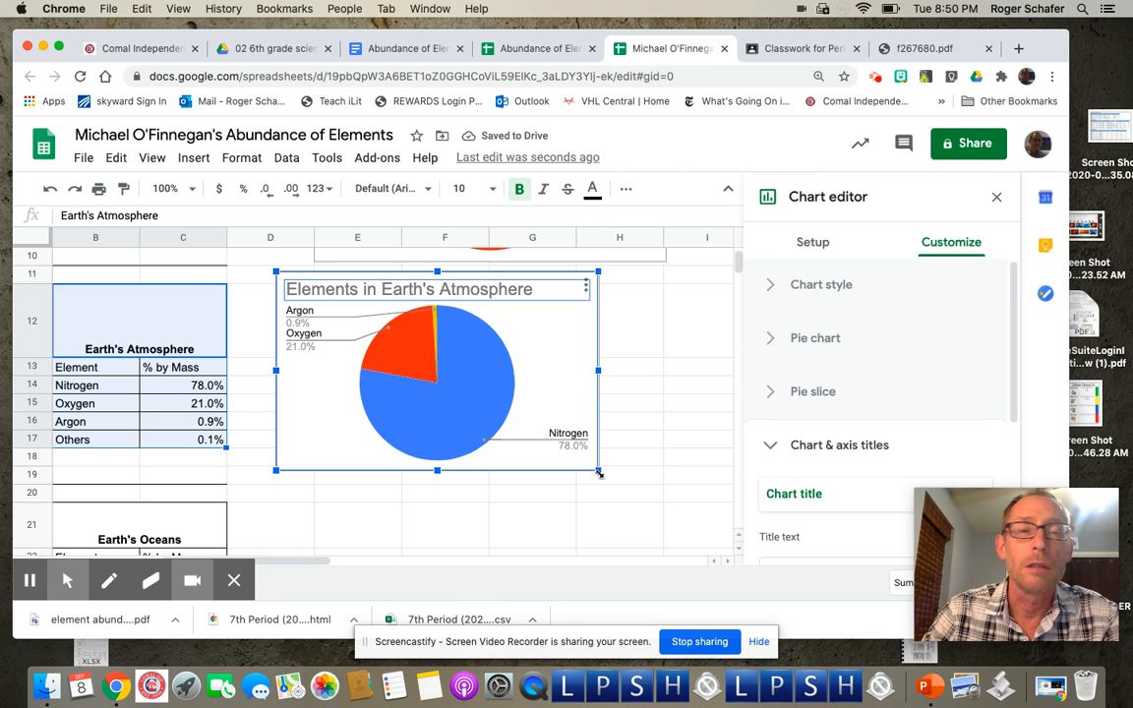
drag(598, 473, 620, 482)
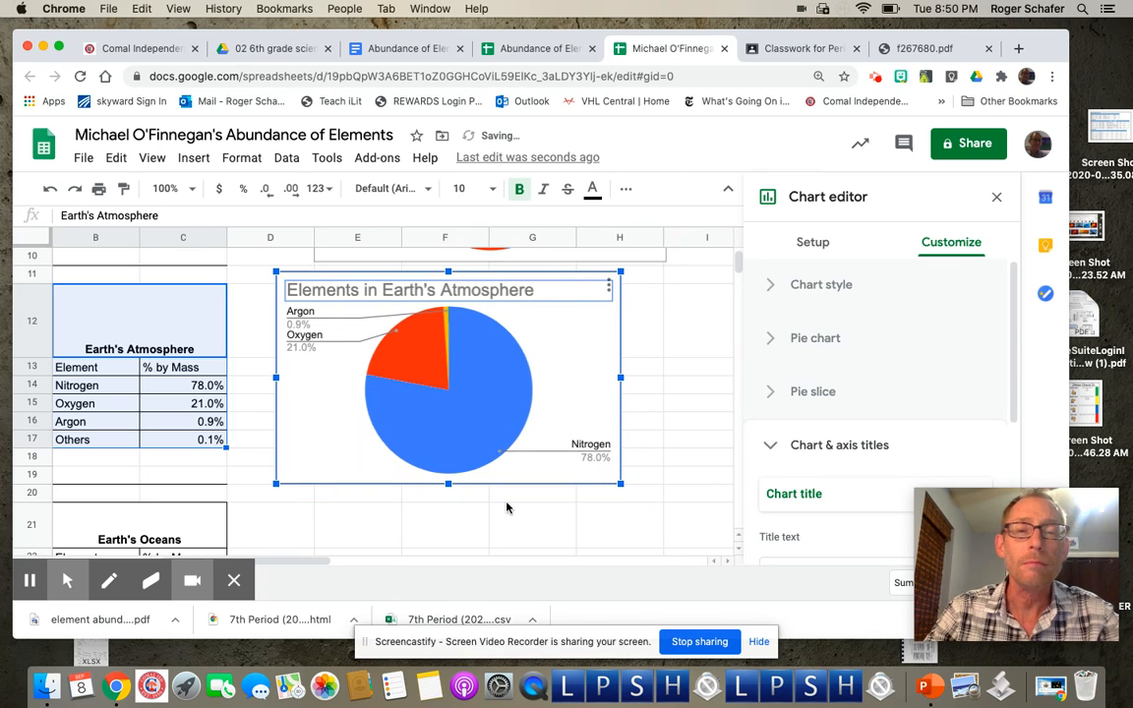
scroll(506, 508, left, 5)
scroll(506, 507, down, 1)
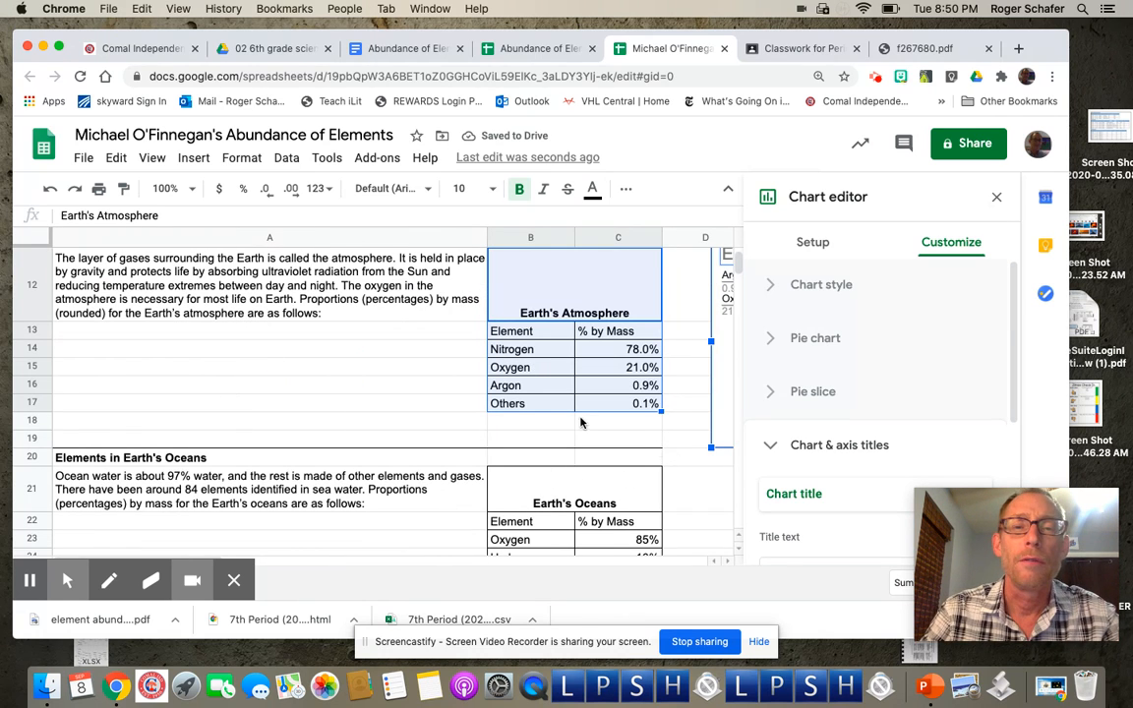
Step: Close the chart editor and scroll up to review both pie charts beside their tables
scroll(667, 479, down, 2)
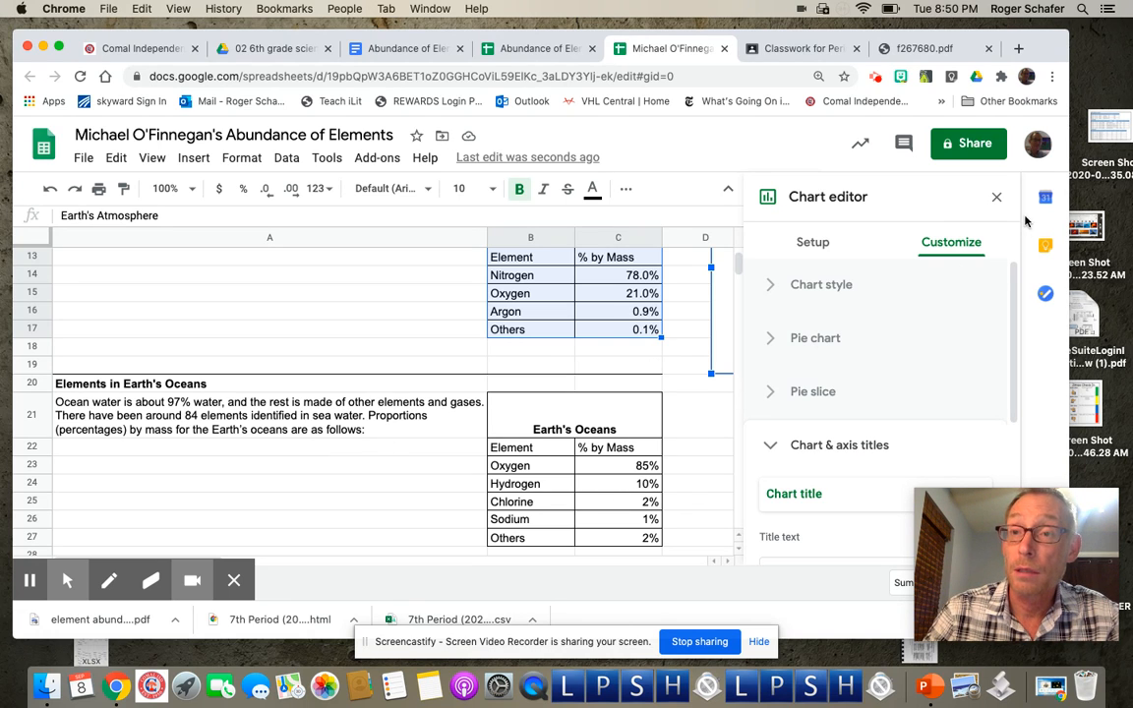
click(997, 198)
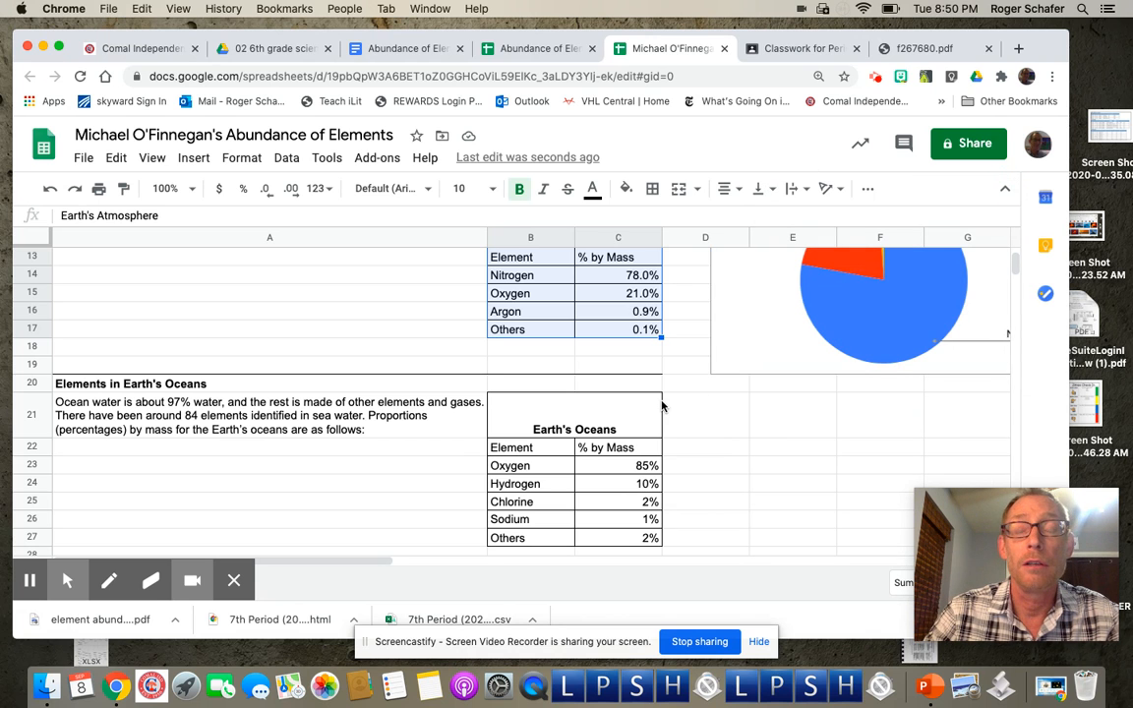
scroll(689, 496, down, 10)
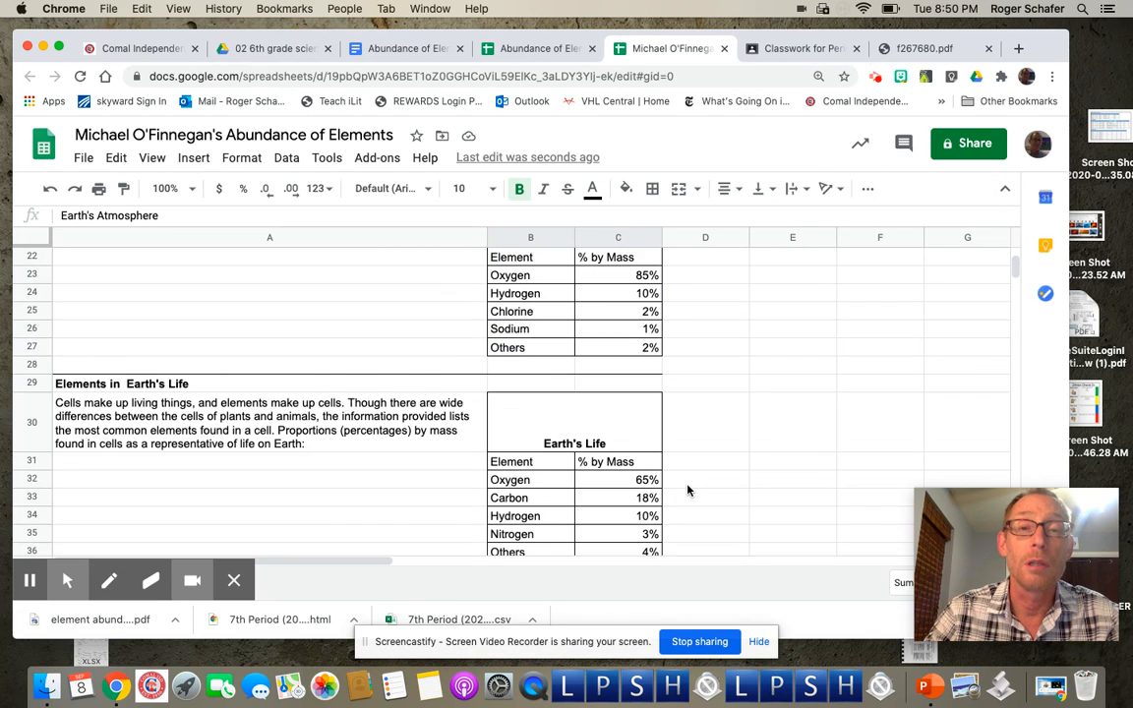
scroll(655, 411, up, 4)
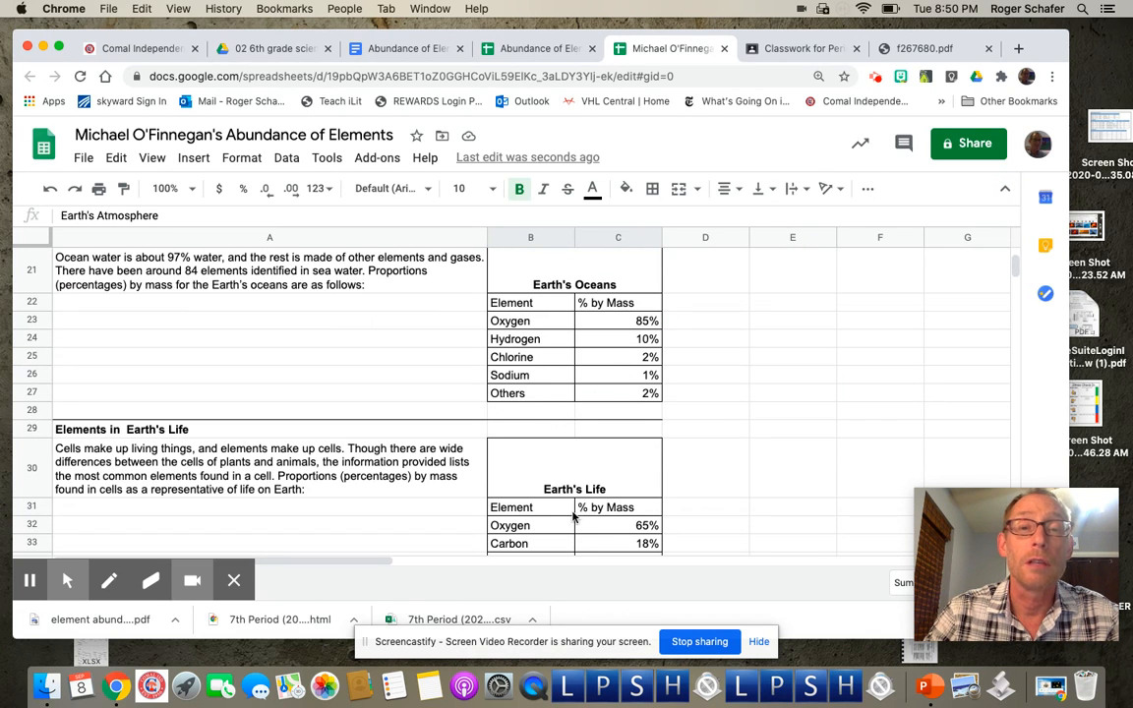
scroll(654, 465, up, 4)
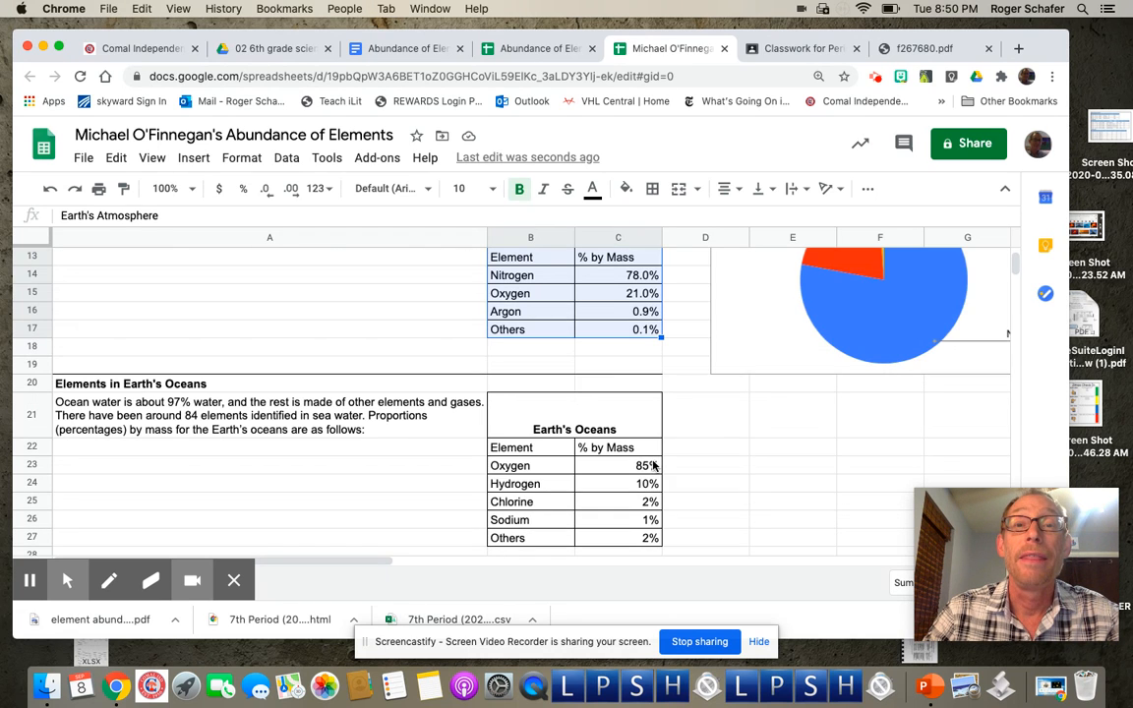
scroll(639, 444, up, 5)
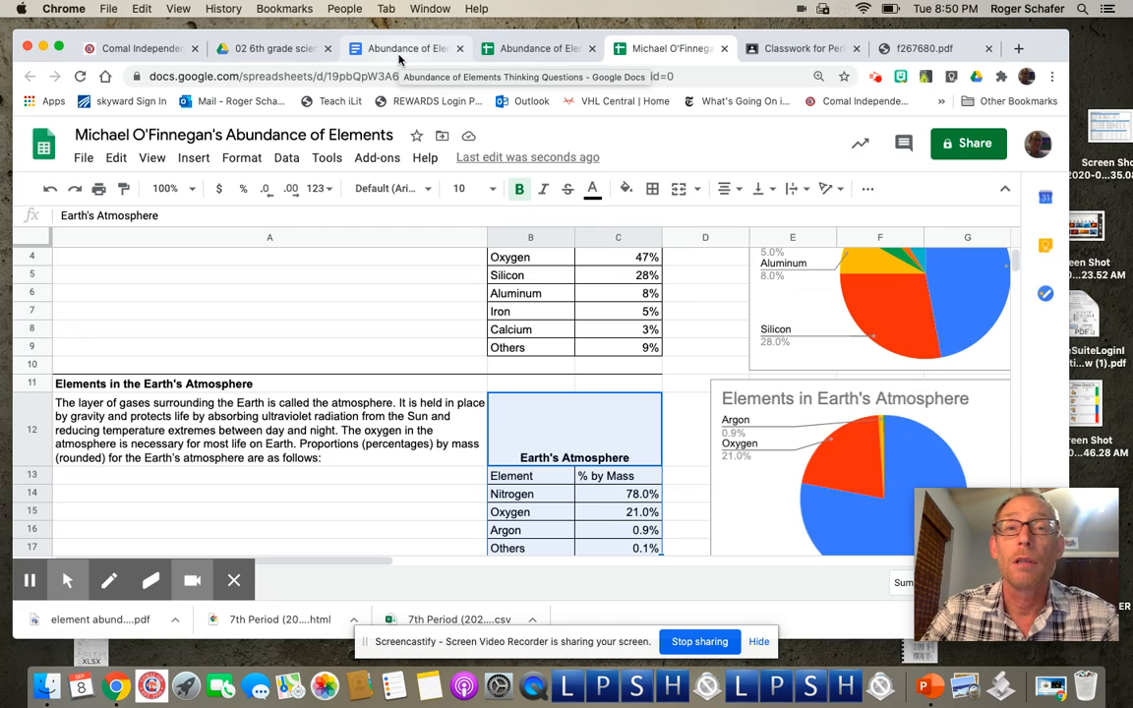
Step: Bring up the Abundance of Elements Thinking Questions doc, glancing at the spreadsheet before returning
click(399, 54)
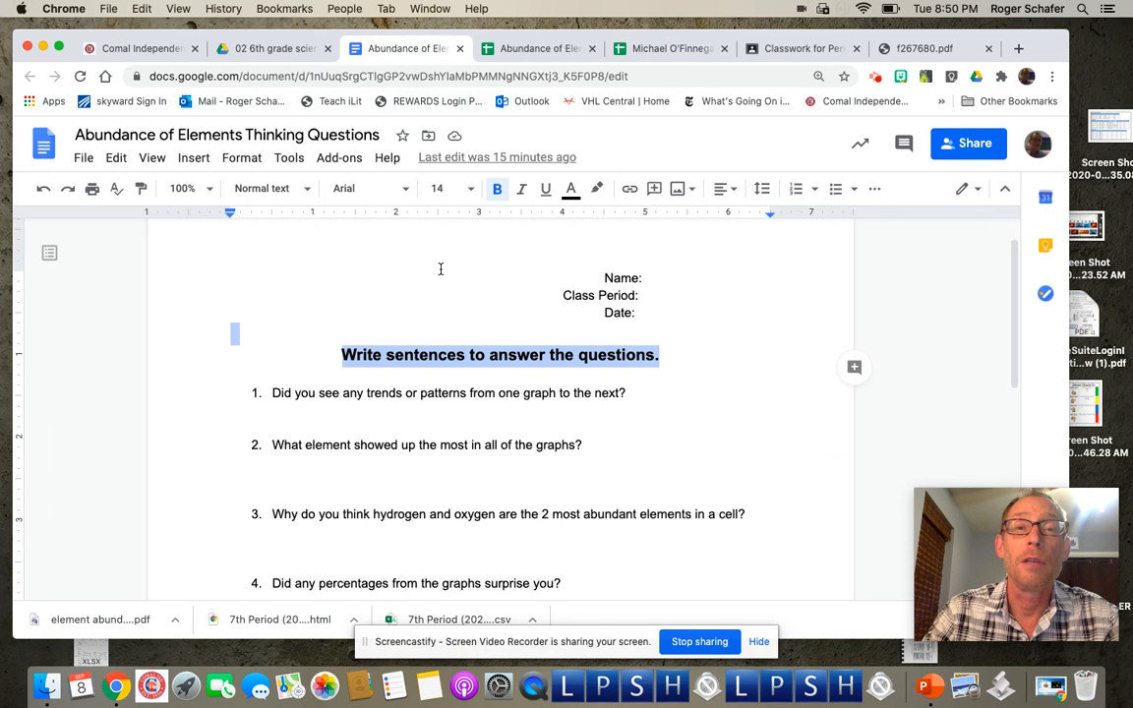
click(236, 285)
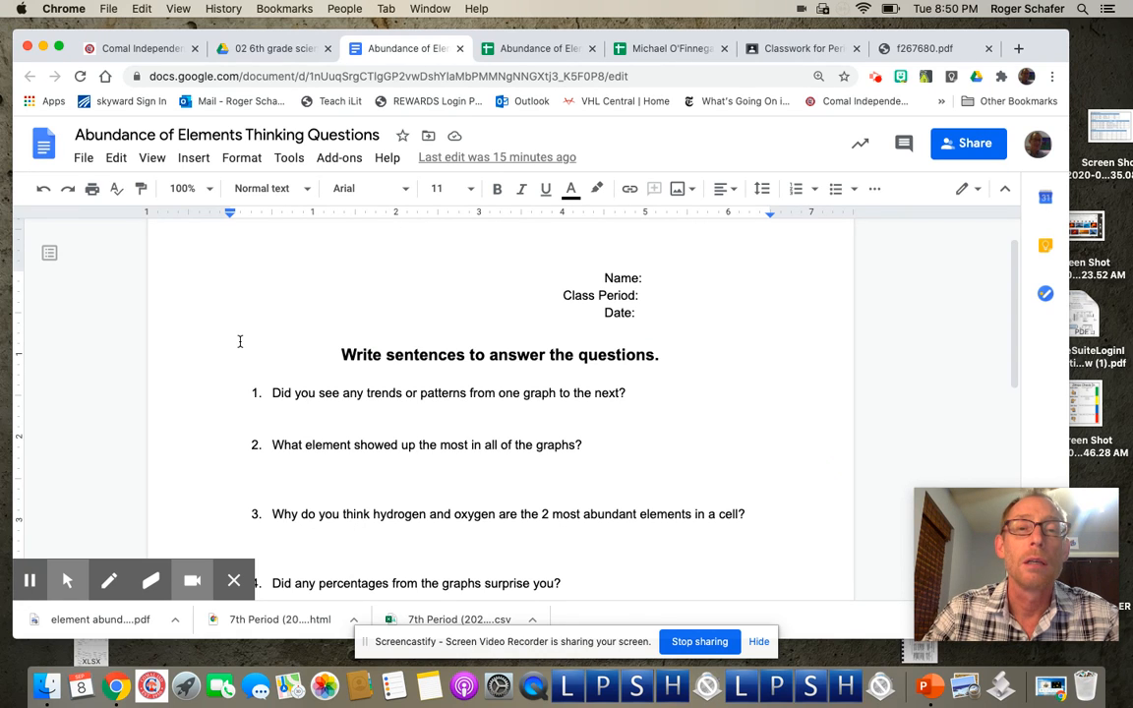
scroll(239, 341, down, 2)
scroll(239, 341, up, 3)
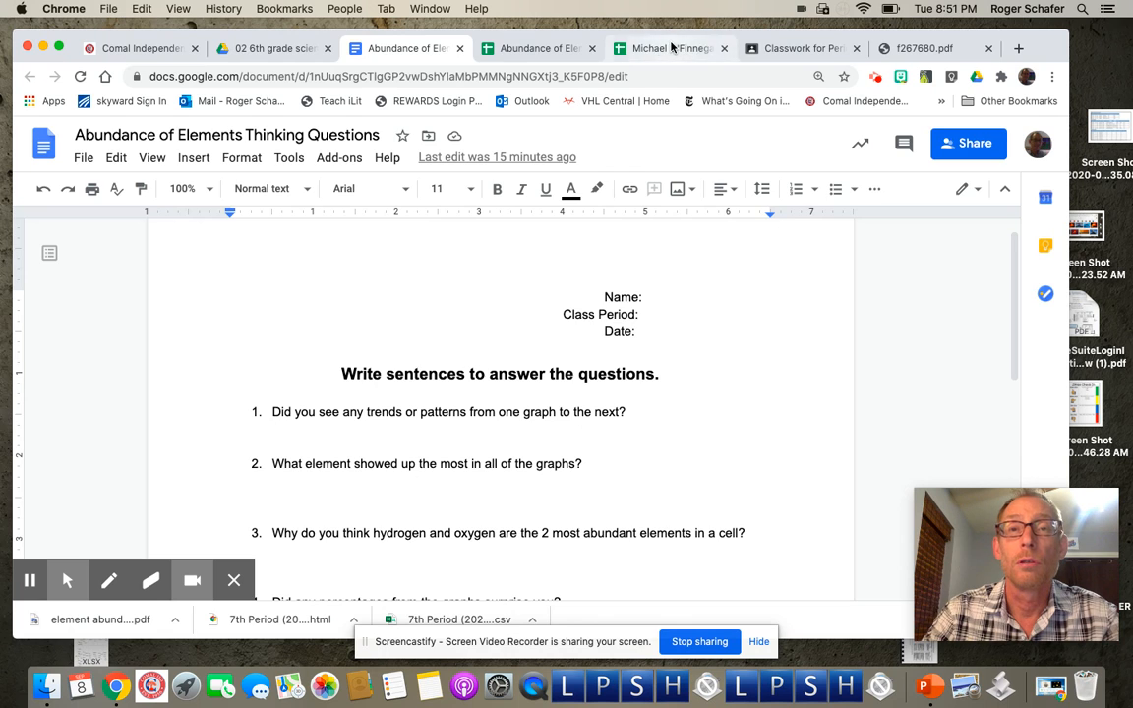
click(687, 50)
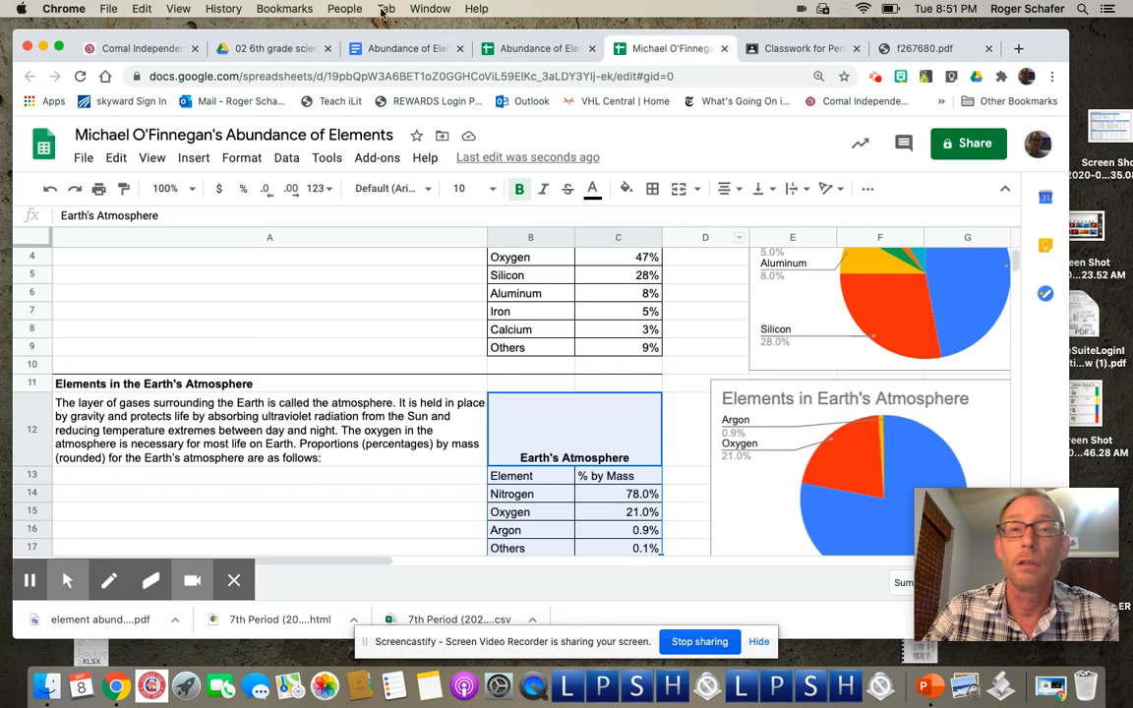
click(403, 50)
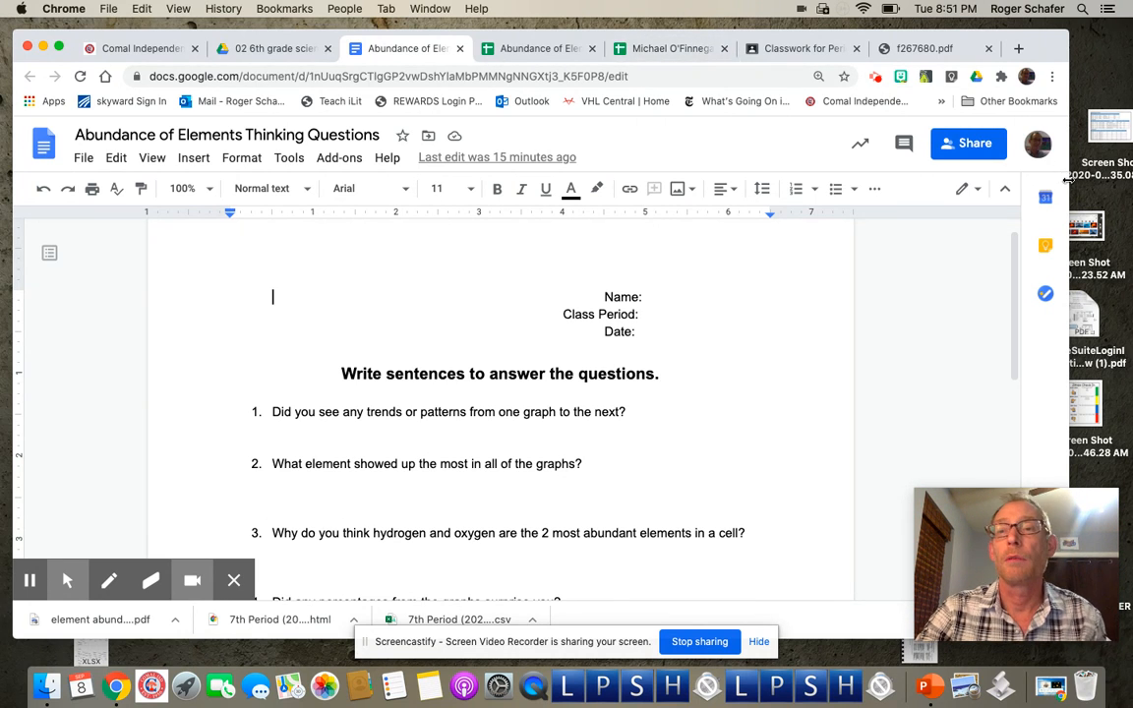
Step: Snap the questions doc to the left half and detach the spreadsheet into a right-hand window
drag(1068, 182, 570, 195)
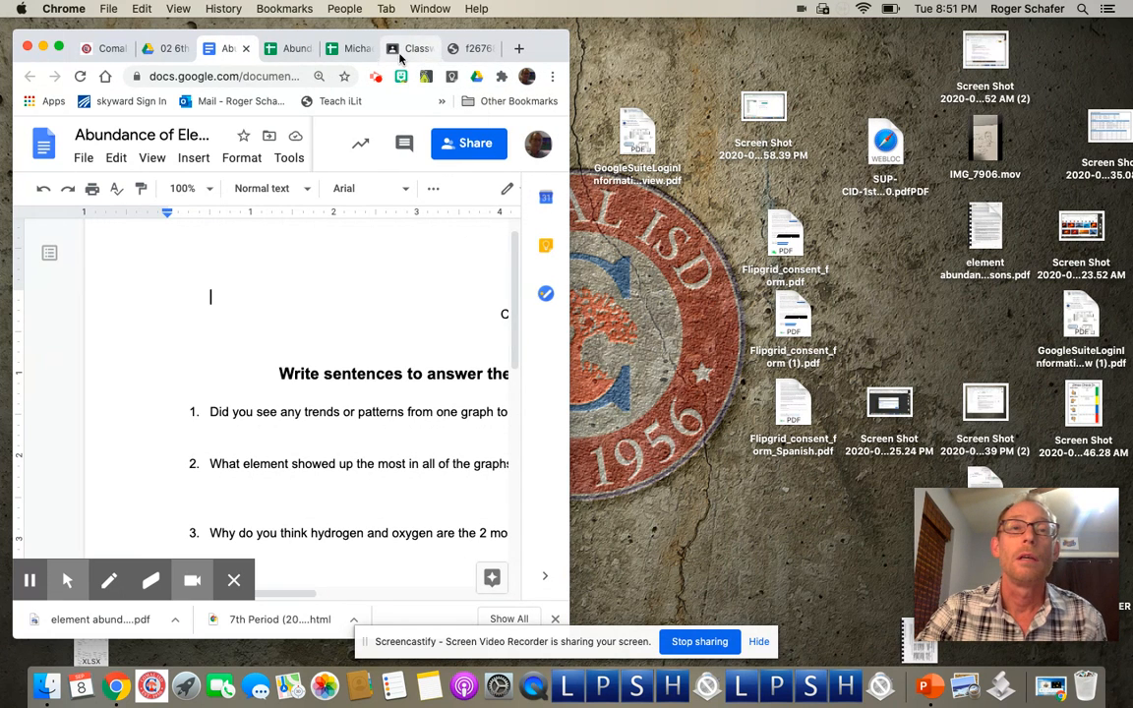
click(353, 51)
drag(801, 79, 727, 51)
Step: Scroll the spreadsheet window to bring both pie charts into view
scroll(802, 349, up, 2)
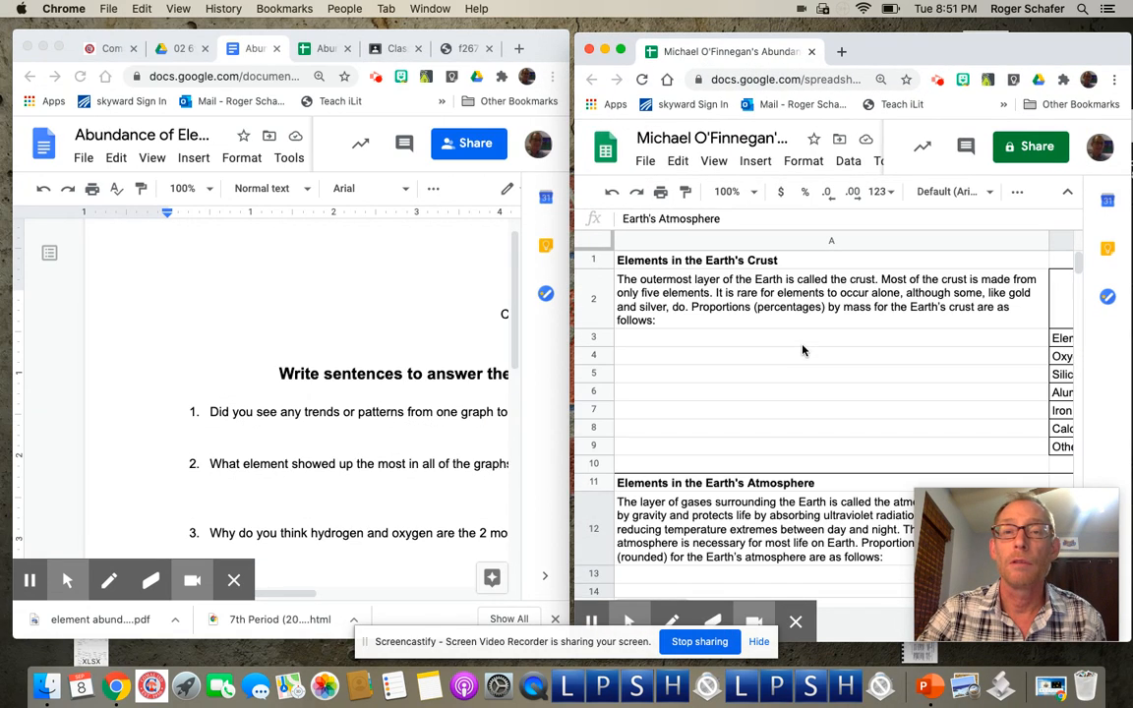
scroll(802, 350, right, 10)
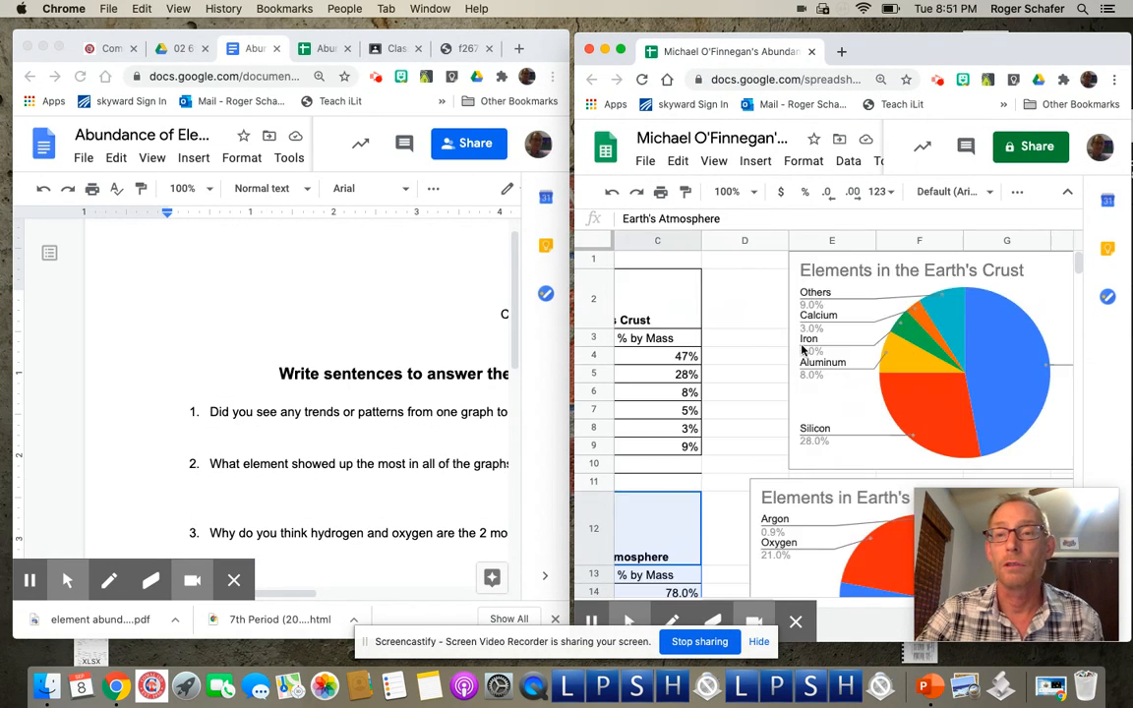
scroll(802, 350, left, 4)
scroll(801, 350, down, 2)
scroll(802, 350, right, 3)
scroll(801, 350, up, 1)
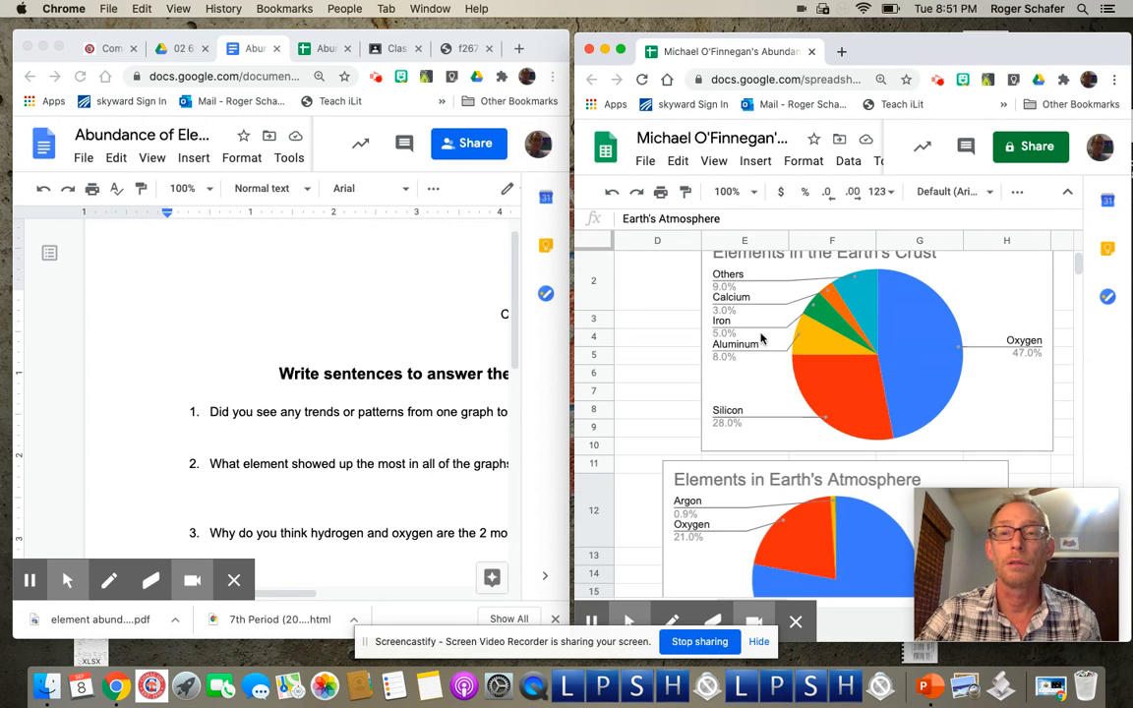
scroll(481, 377, right, 3)
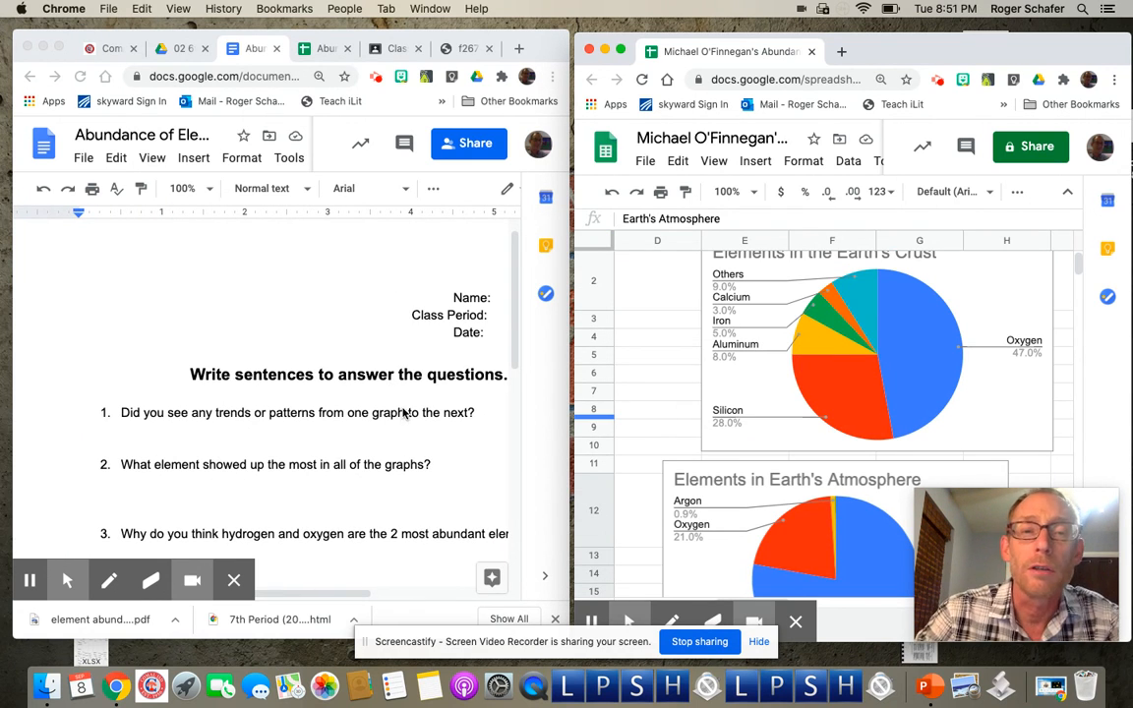
scroll(403, 433, down, 3)
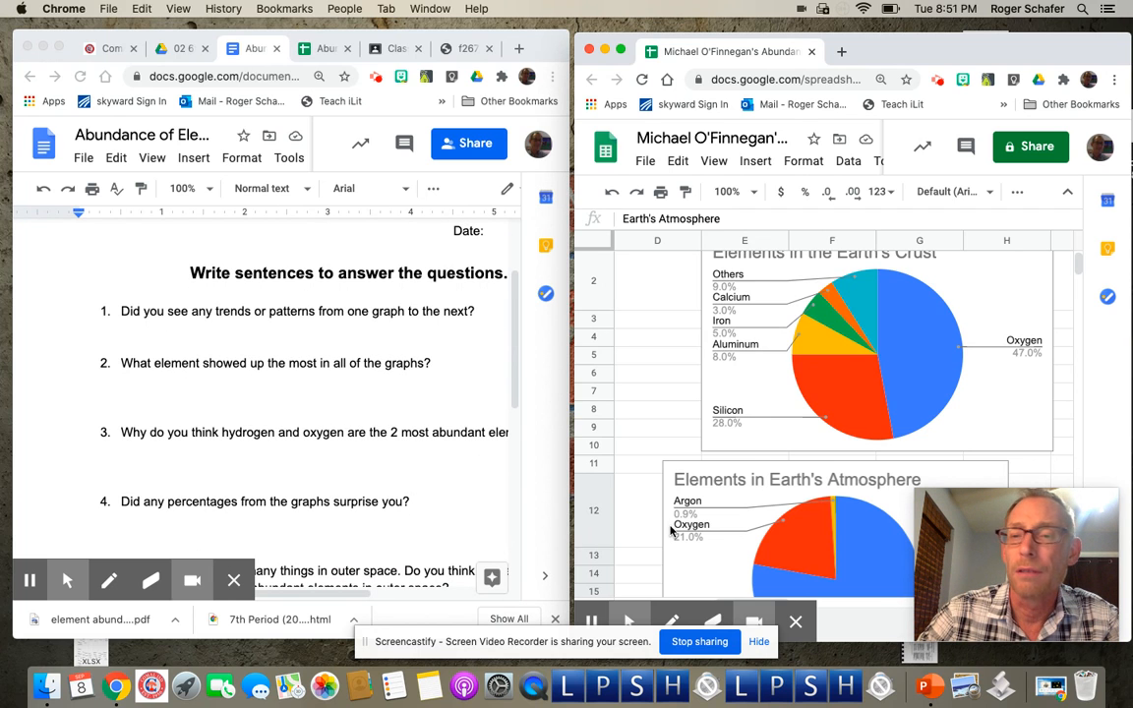
scroll(671, 531, down, 10)
scroll(671, 531, up, 5)
scroll(671, 531, left, 2)
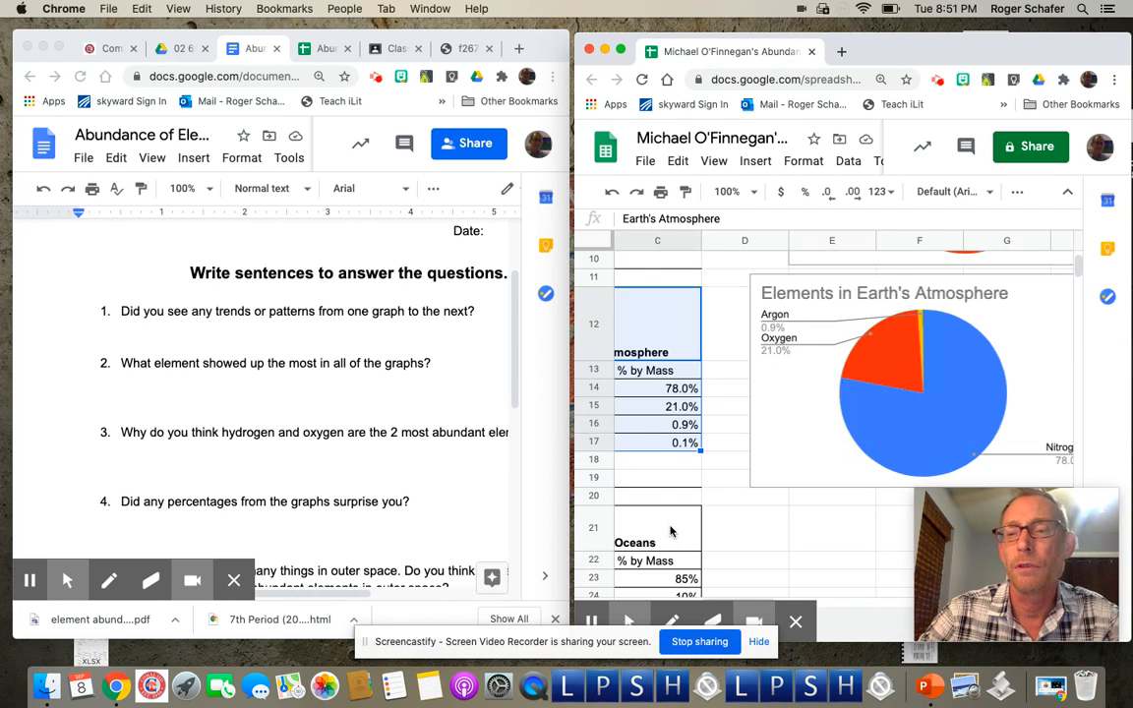
scroll(670, 531, up, 1)
scroll(671, 531, left, 5)
scroll(670, 531, down, 1)
scroll(670, 531, right, 5)
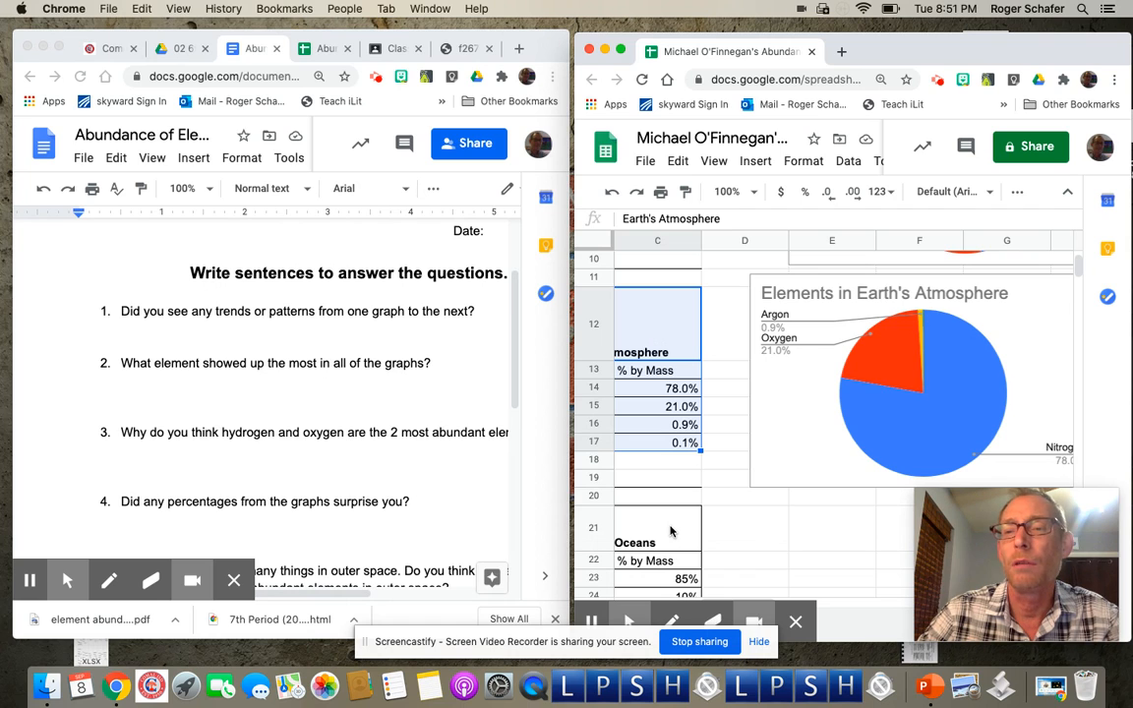